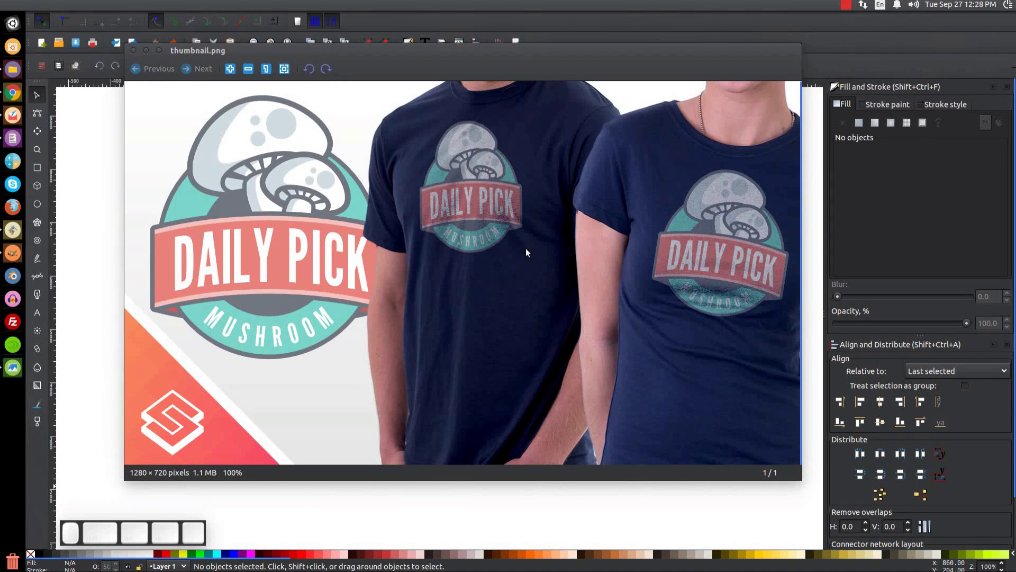
- Close the thumbnail.png reference image to reveal the blank Inkscape document
{"action": "left_click", "coordinate": [146, 50]}
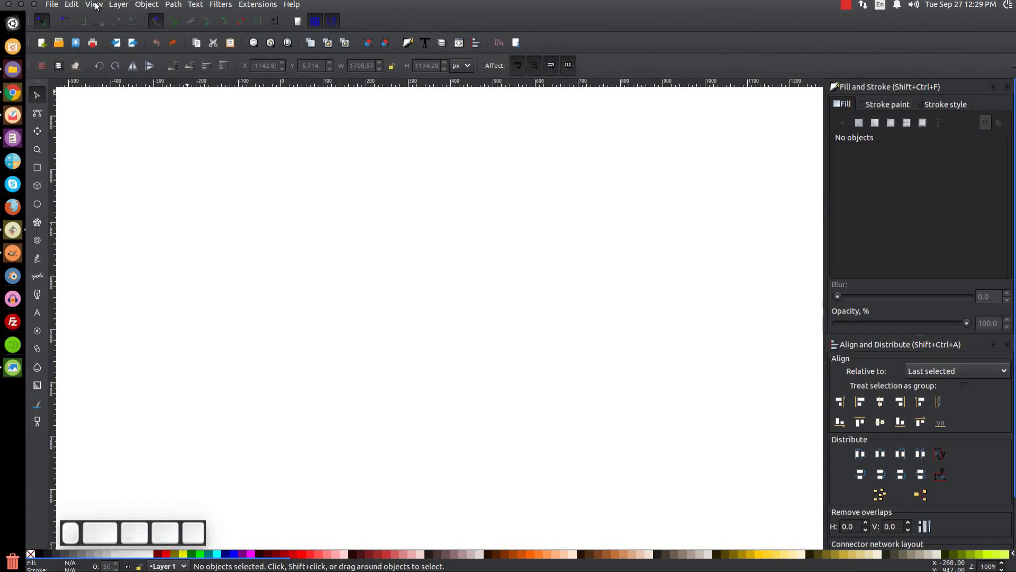
{"action": "left_click", "coordinate": [94, 4]}
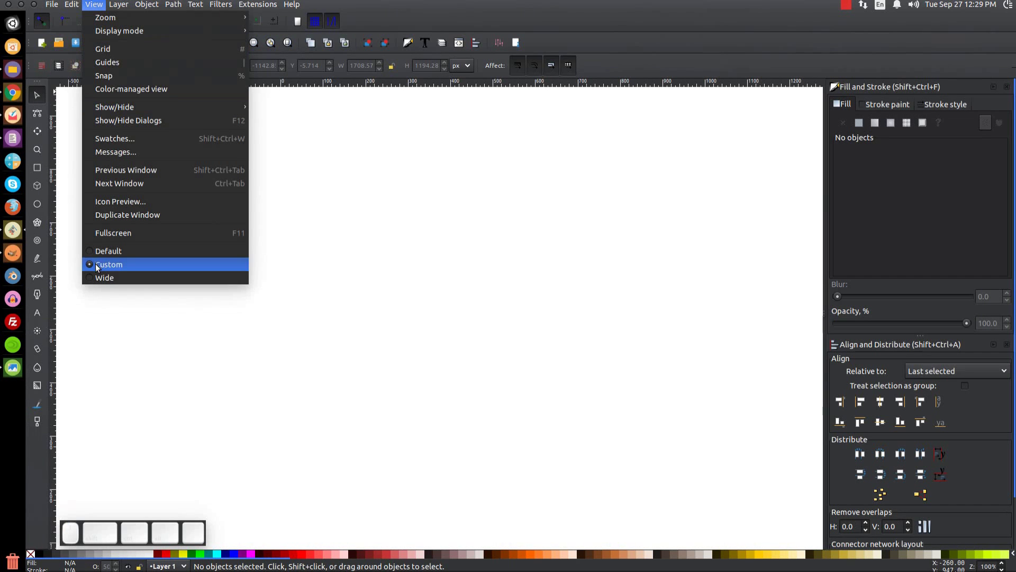
{"action": "left_click", "coordinate": [94, 4]}
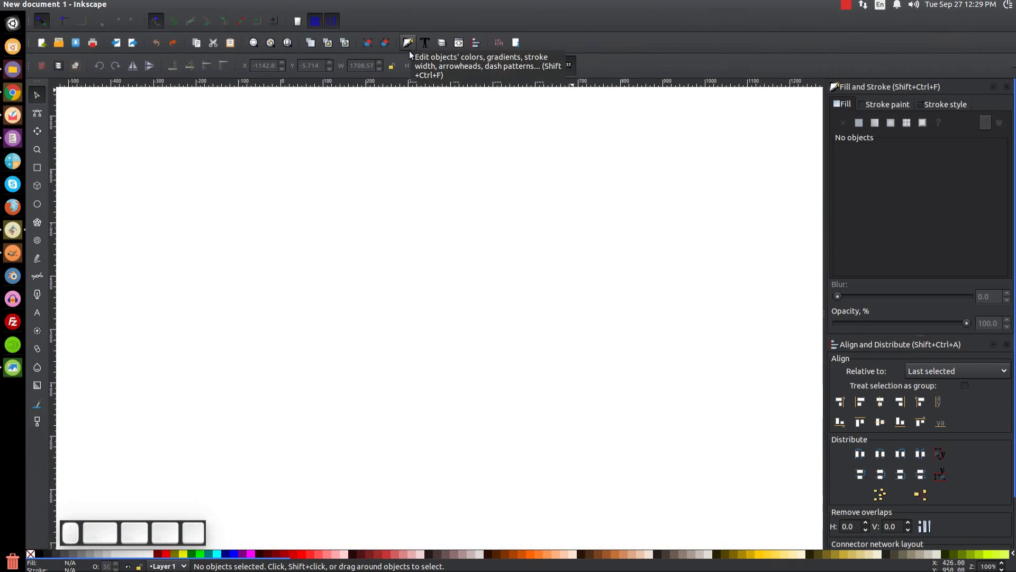
{"action": "scroll", "coordinate": [1010, 95], "scroll_direction": "down", "scroll_amount": 5}
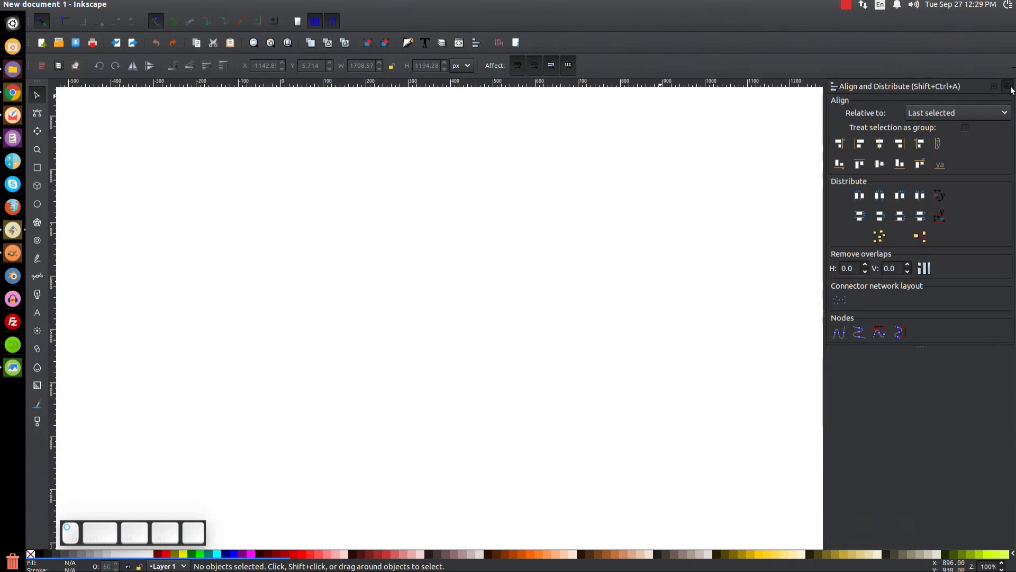
{"action": "key", "text": "F12"}
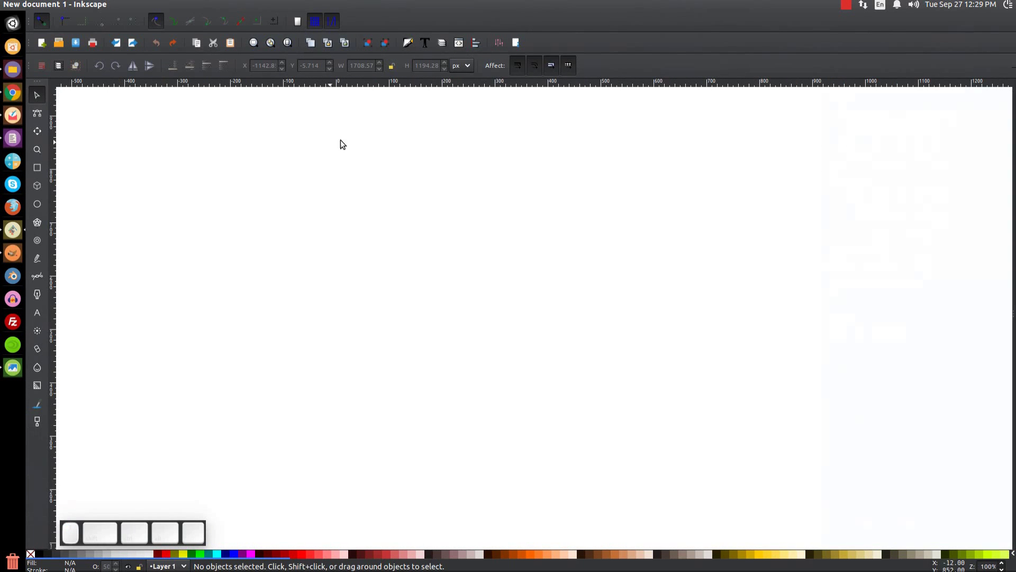
{"action": "left_click", "coordinate": [478, 44]}
{"action": "left_click", "coordinate": [973, 113]}
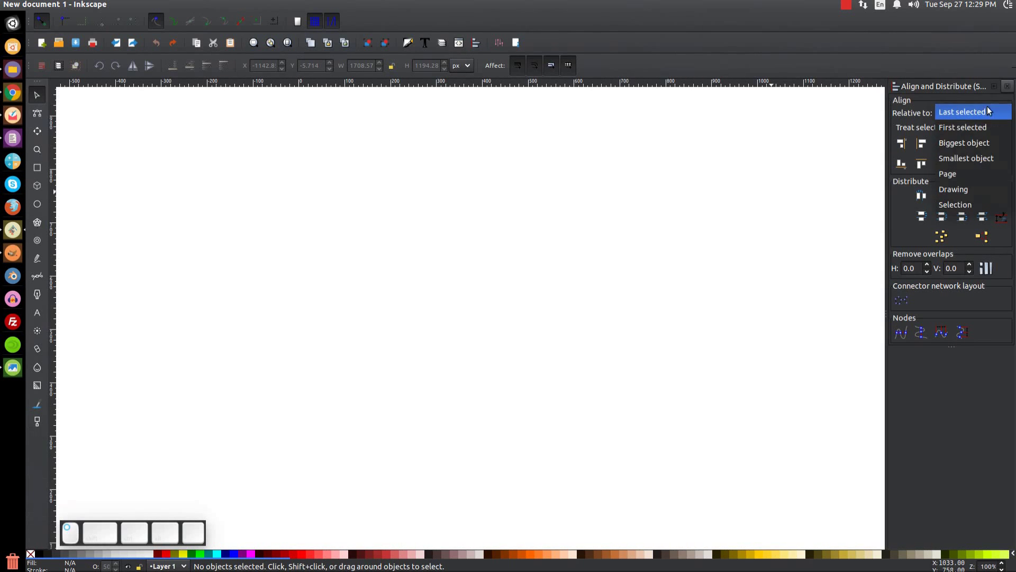
{"action": "left_click", "coordinate": [953, 107]}
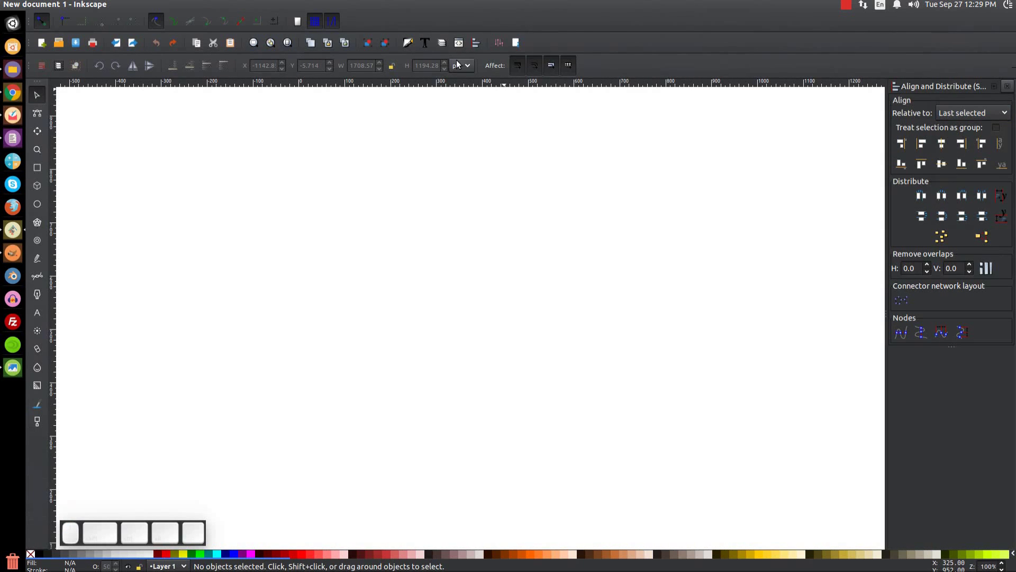
{"action": "left_click", "coordinate": [407, 44]}
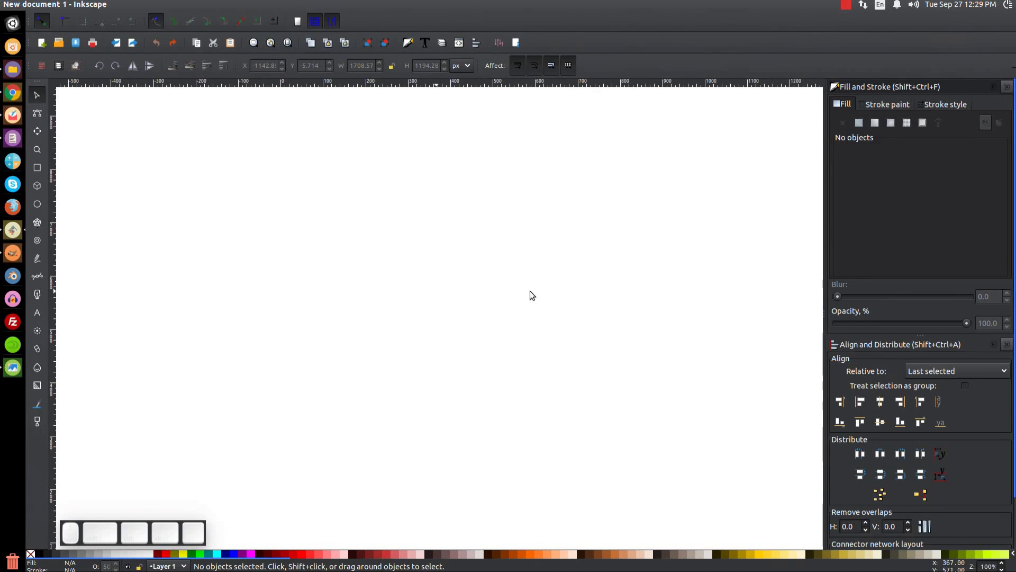
{"action": "left_click", "coordinate": [13, 367]}
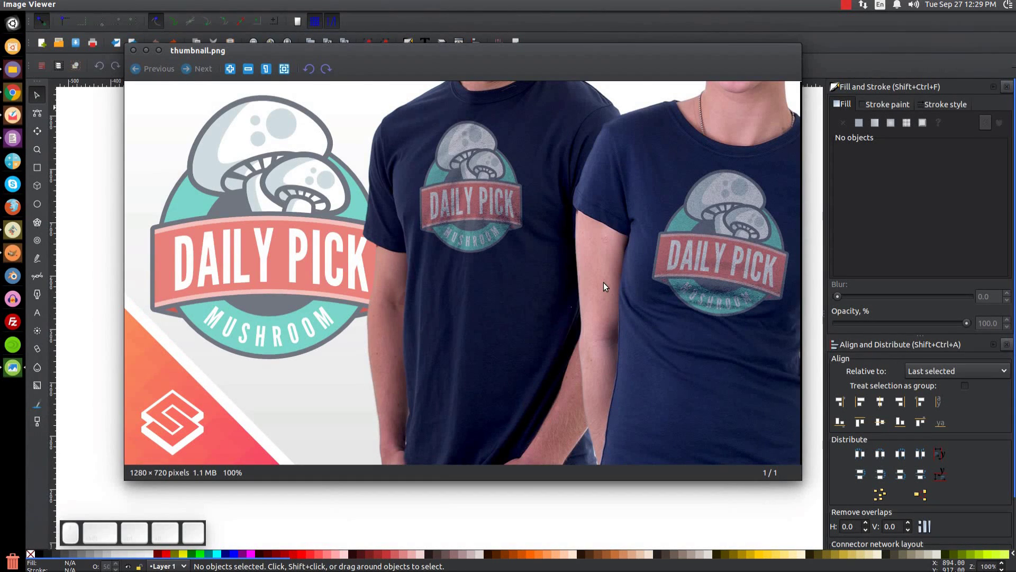
{"action": "left_click_drag", "start_coordinate": [371, 51], "coordinate": [359, 51]}
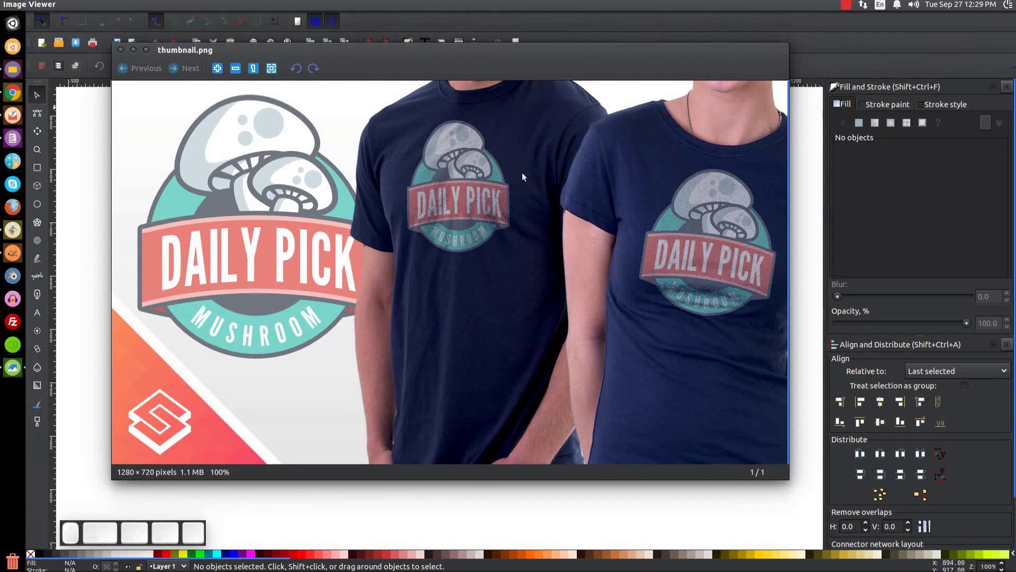
{"action": "left_click", "coordinate": [134, 50]}
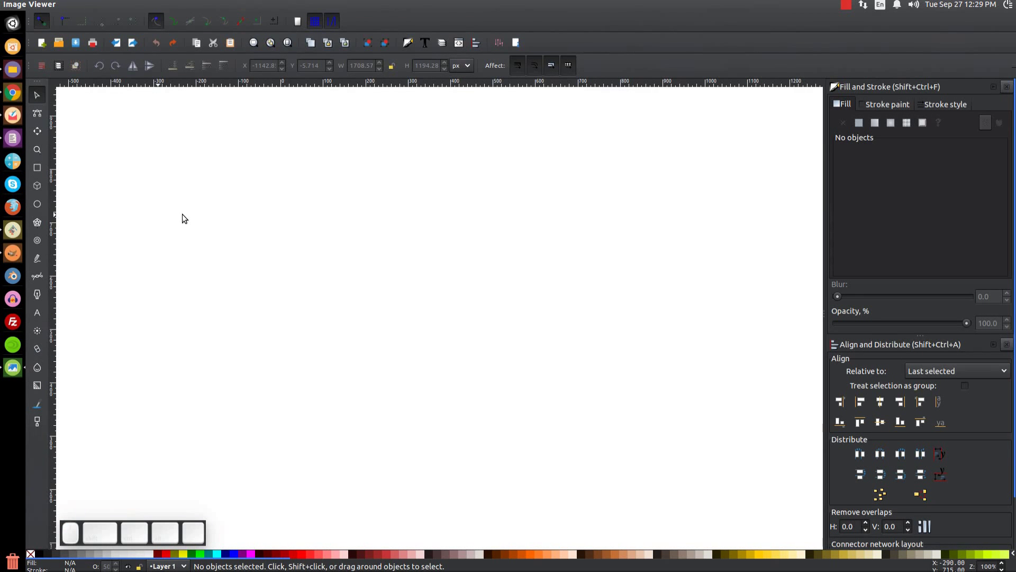
- Shrink Inkscape and open the desktop navy folder, then its inner navy folder, in Files
{"action": "left_click", "coordinate": [35, 5]}
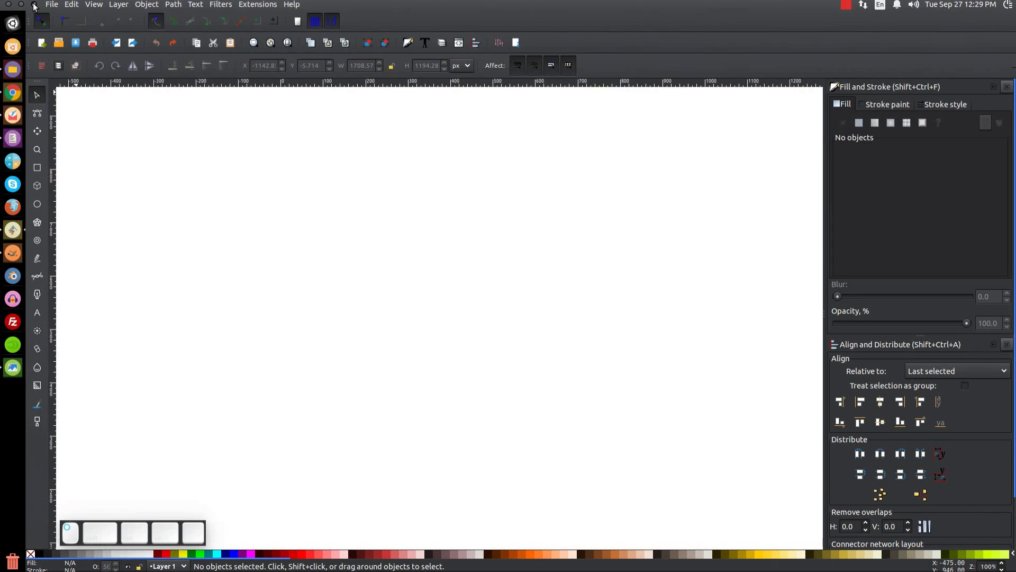
{"action": "left_click_drag", "start_coordinate": [900, 324], "coordinate": [725, 125]}
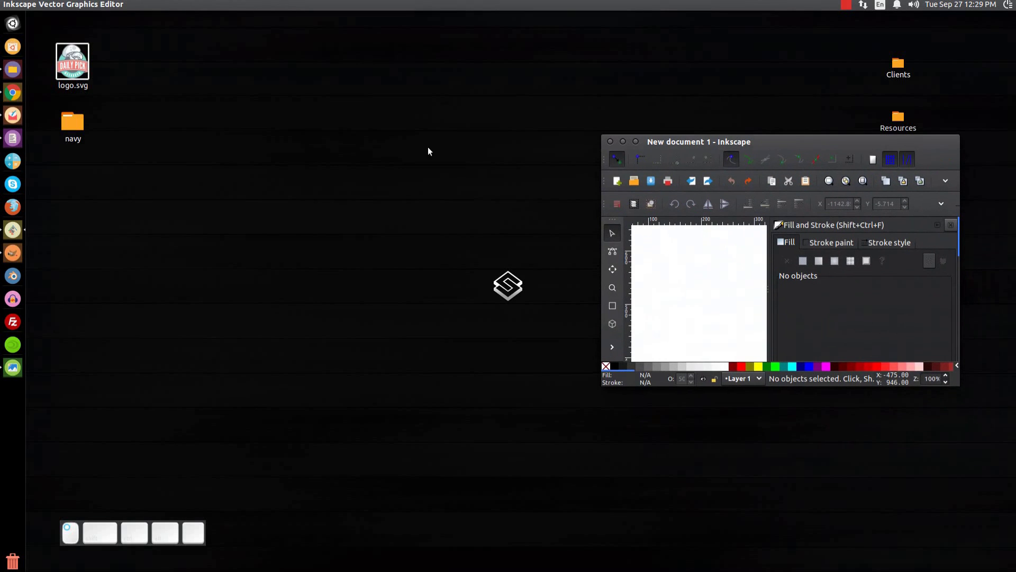
{"action": "double_click", "coordinate": [69, 125]}
{"action": "left_click_drag", "start_coordinate": [857, 211], "coordinate": [380, 89]}
{"action": "left_click", "coordinate": [325, 133]}
{"action": "double_click", "coordinate": [324, 133]}
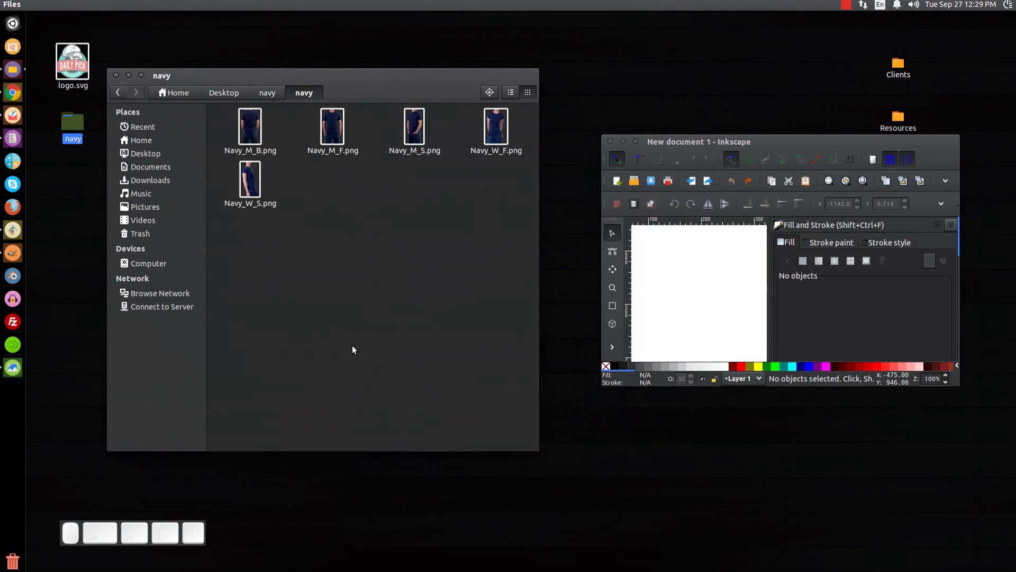
- Preview the five photos, Navy_M_B.png through Navy_W_S.png, then close the viewer
{"action": "double_click", "coordinate": [249, 127]}
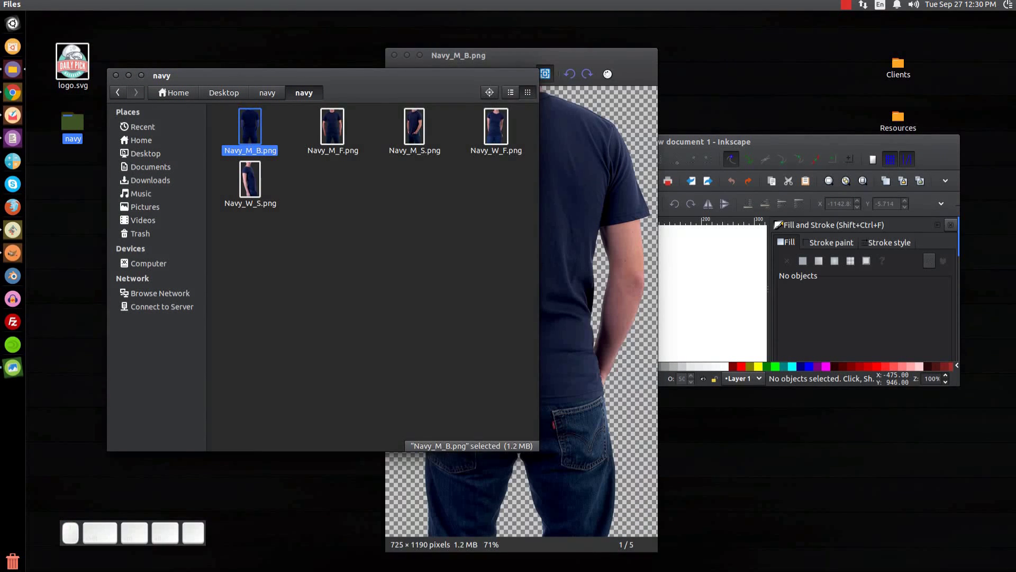
{"action": "left_click_drag", "start_coordinate": [607, 74], "coordinate": [568, 64]}
{"action": "key", "text": "Right"}
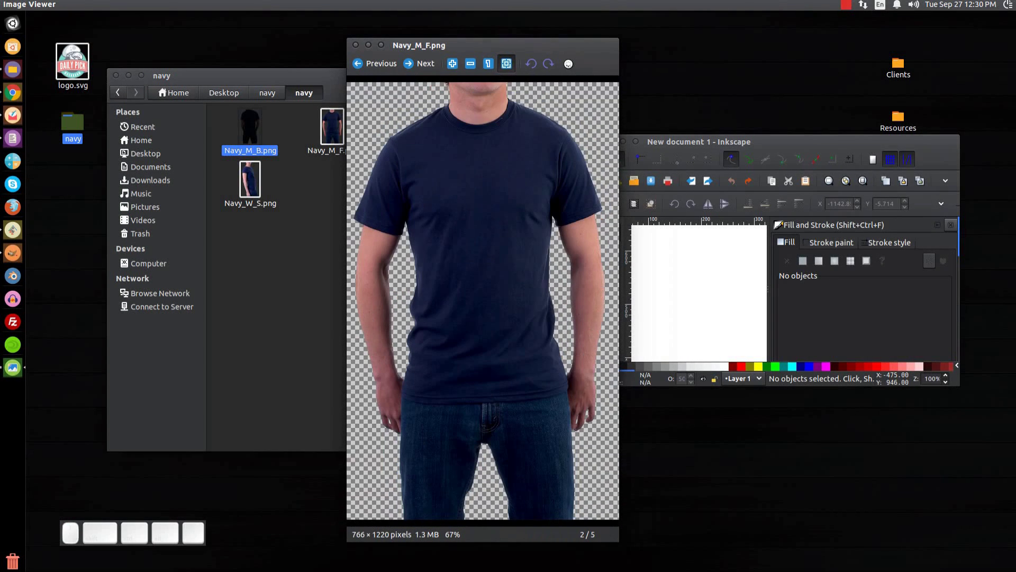
{"action": "key", "text": "Right"}
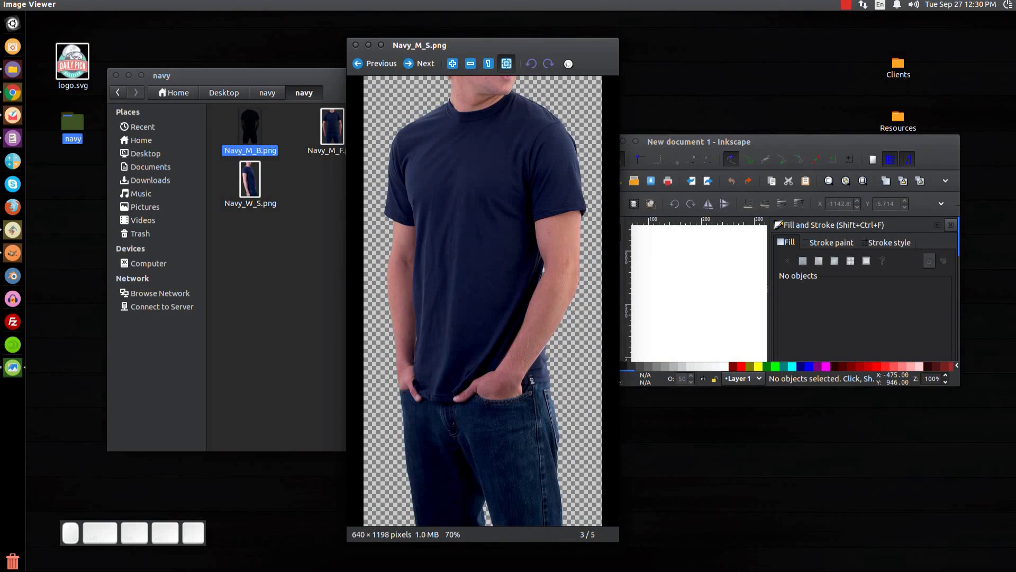
{"action": "key", "text": "Right"}
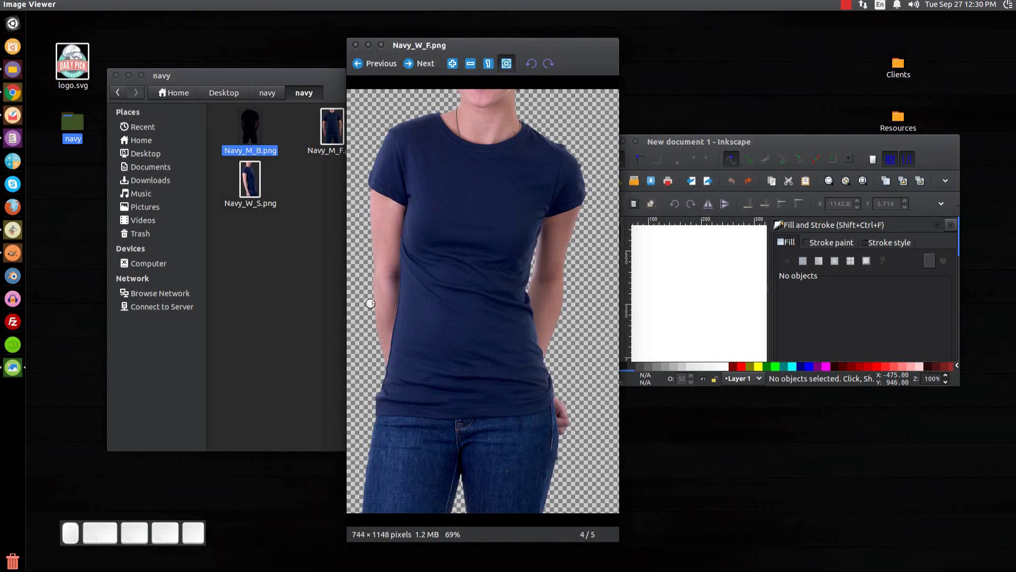
{"action": "key", "text": "Right"}
{"action": "key", "text": "Right"}
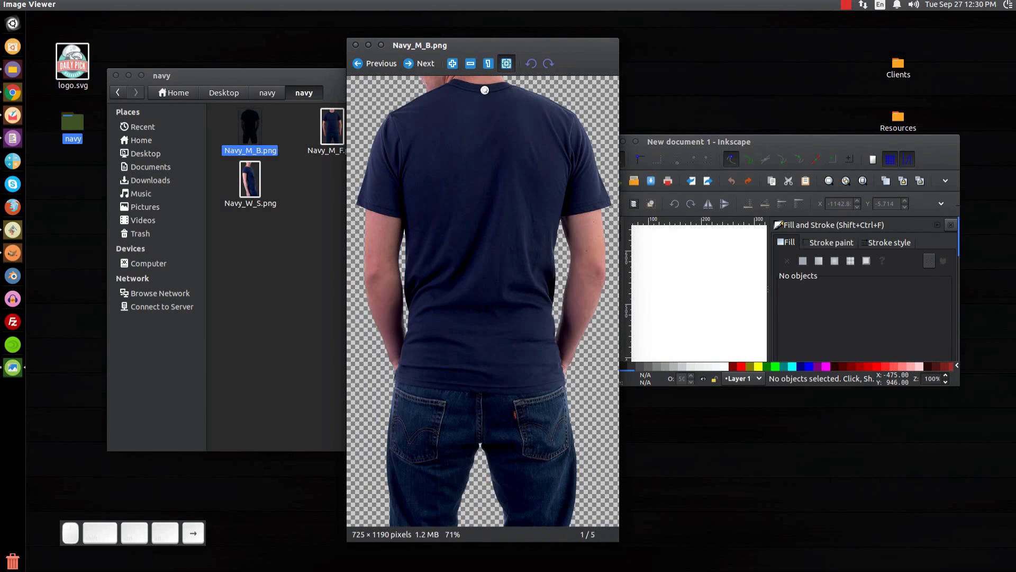
{"action": "left_click", "coordinate": [356, 45]}
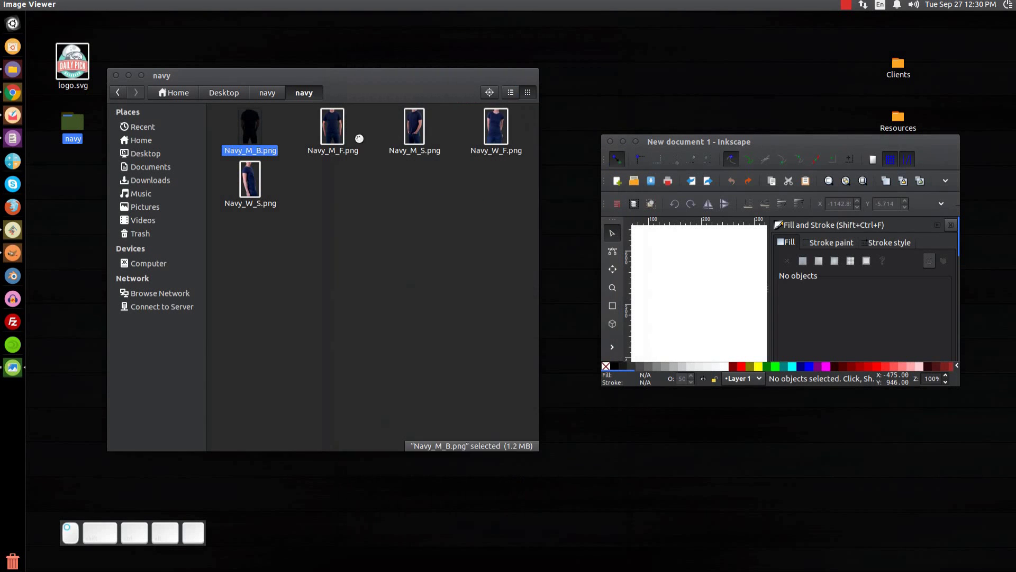
{"action": "left_click", "coordinate": [346, 190]}
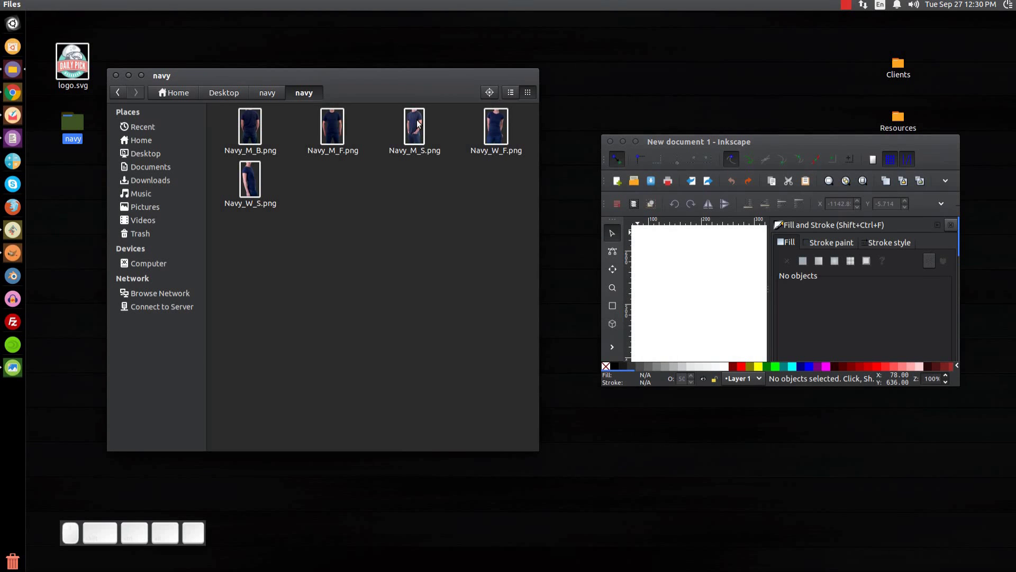
- Embed Navy_M_S.png into the drawing and reposition it on the canvas
{"action": "left_click_drag", "start_coordinate": [417, 123], "coordinate": [723, 258]}
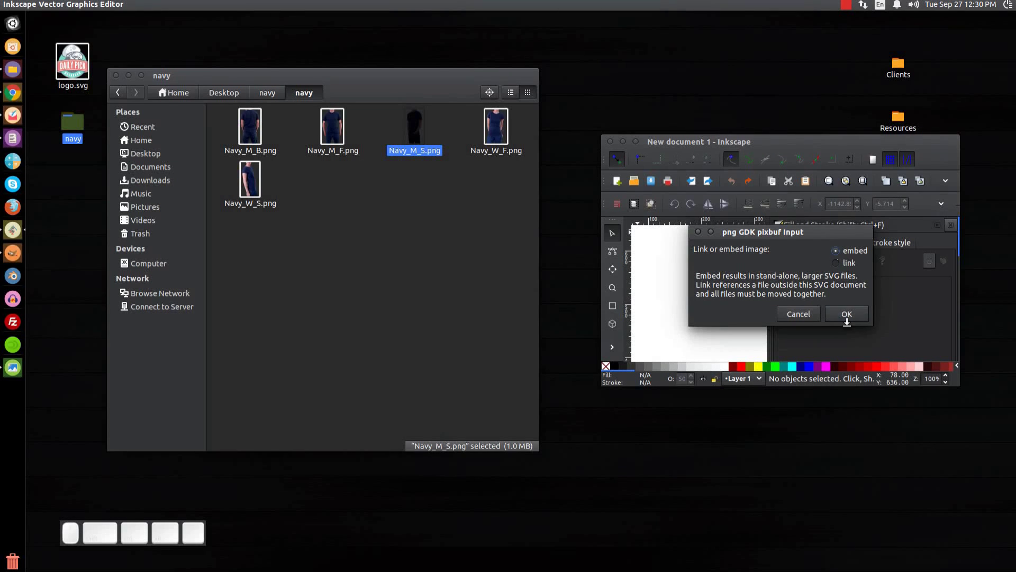
{"action": "key", "text": "Return"}
{"action": "left_click_drag", "start_coordinate": [753, 302], "coordinate": [613, 253]}
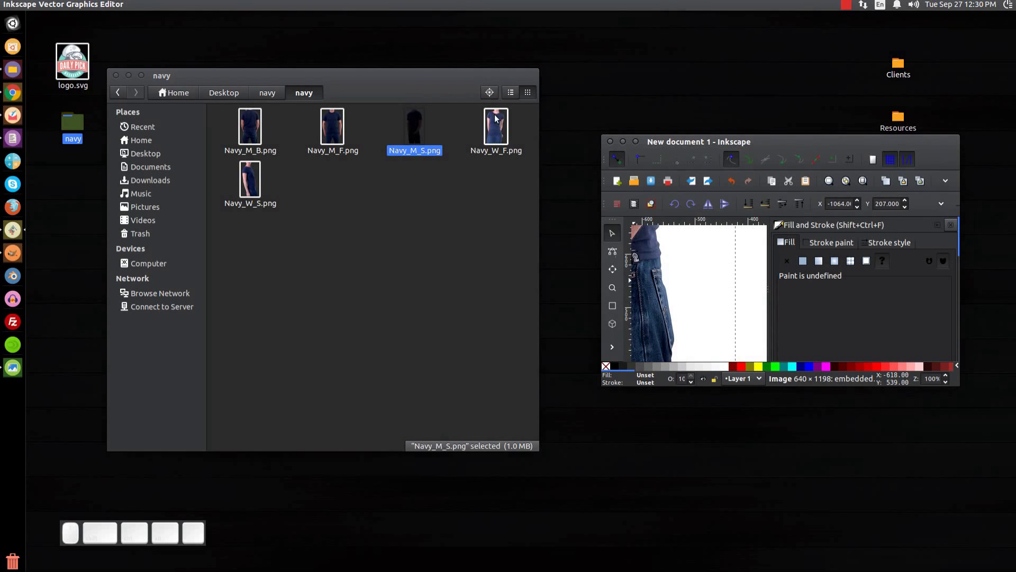
- Embed Navy_W_F.png, close Files, and maximize the Inkscape window
{"action": "left_click_drag", "start_coordinate": [496, 116], "coordinate": [728, 260]}
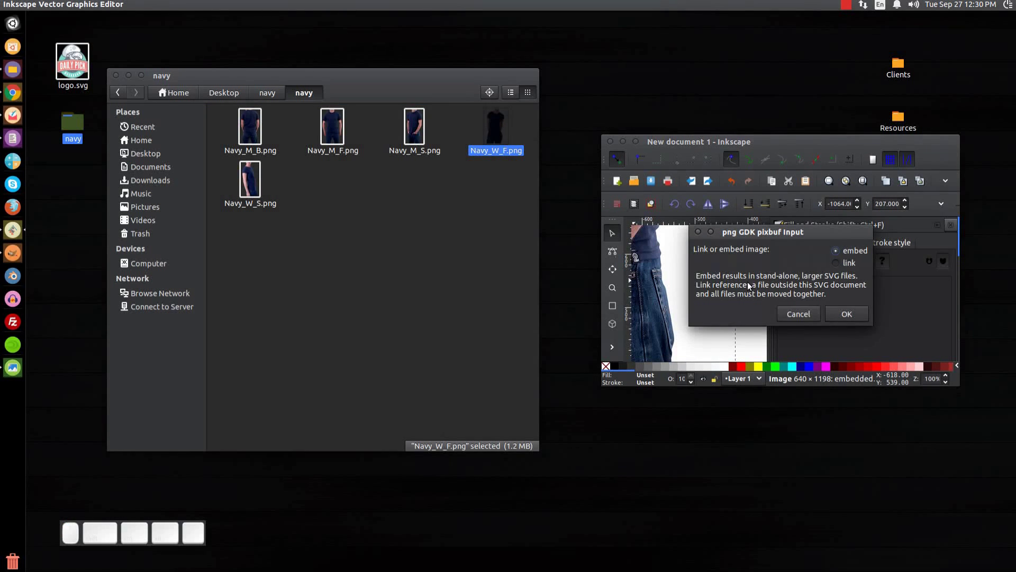
{"action": "key", "text": "Return"}
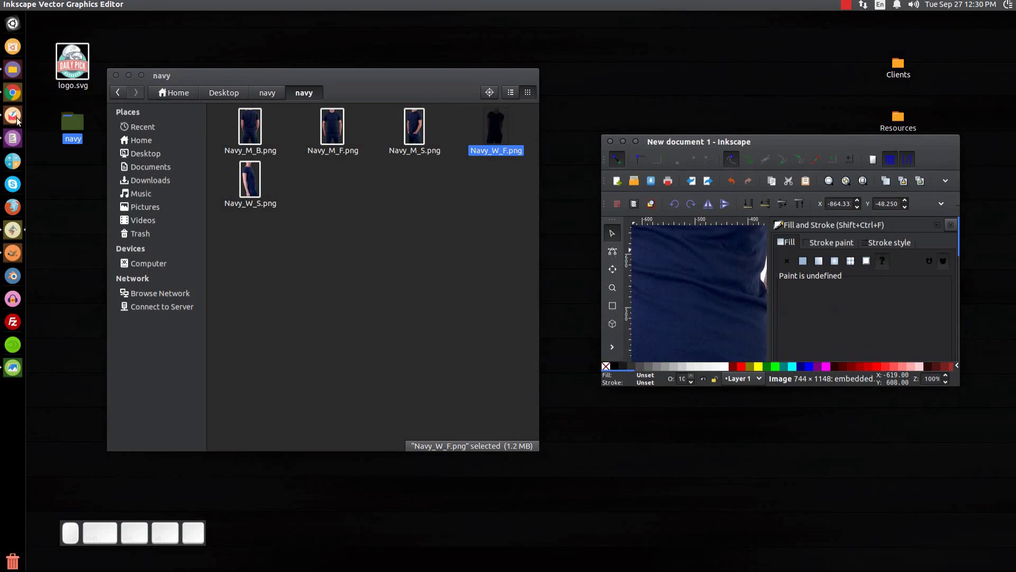
{"action": "left_click", "coordinate": [116, 78]}
{"action": "left_click", "coordinate": [115, 78]}
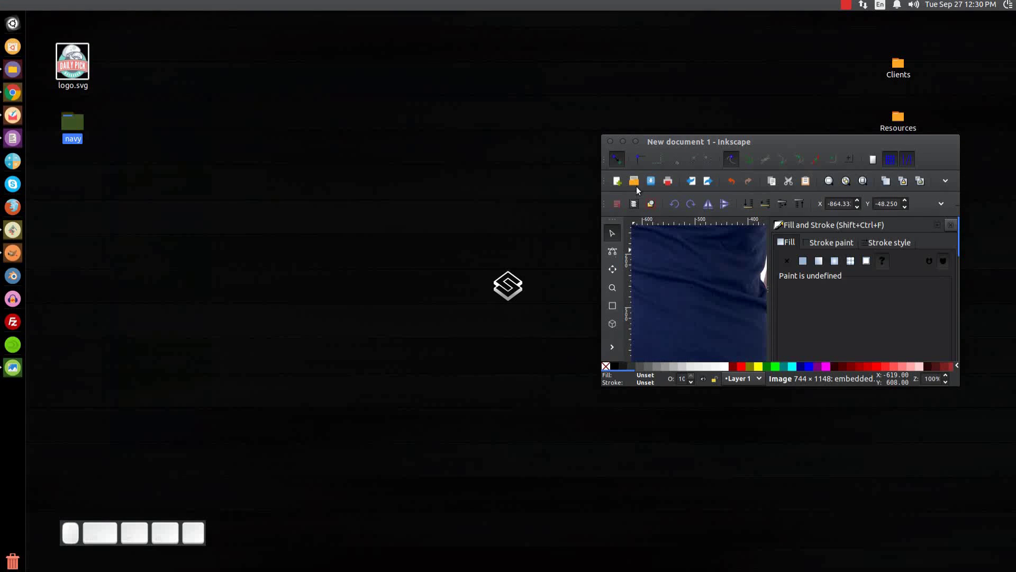
{"action": "left_click", "coordinate": [637, 142]}
- Place the woman's shirt photo beside the man's so they no longer overlap
{"action": "left_click_drag", "start_coordinate": [612, 300], "coordinate": [603, 503]}
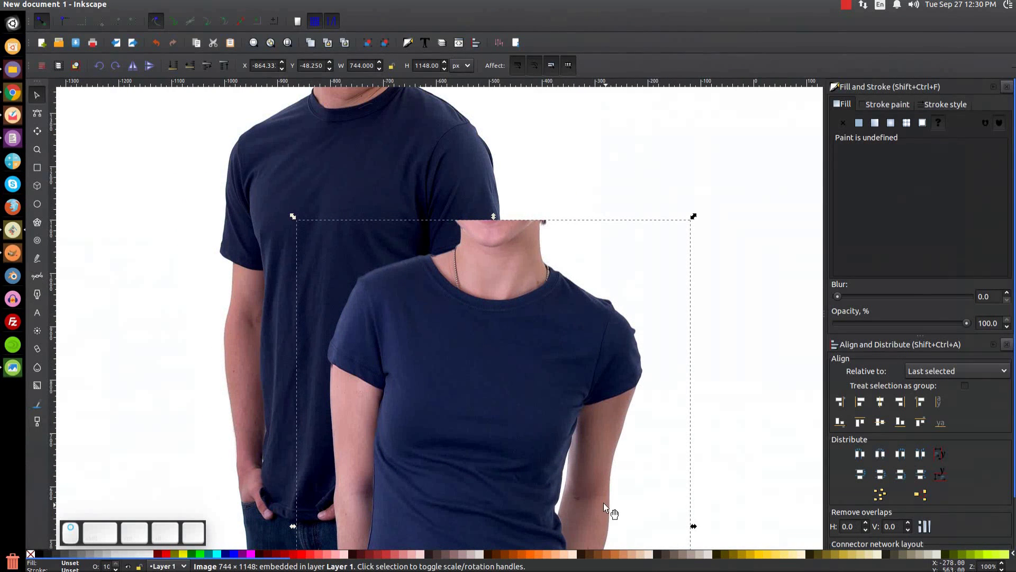
{"action": "key", "text": "minus"}
{"action": "key", "text": "minus"}
{"action": "key", "text": "minus"}
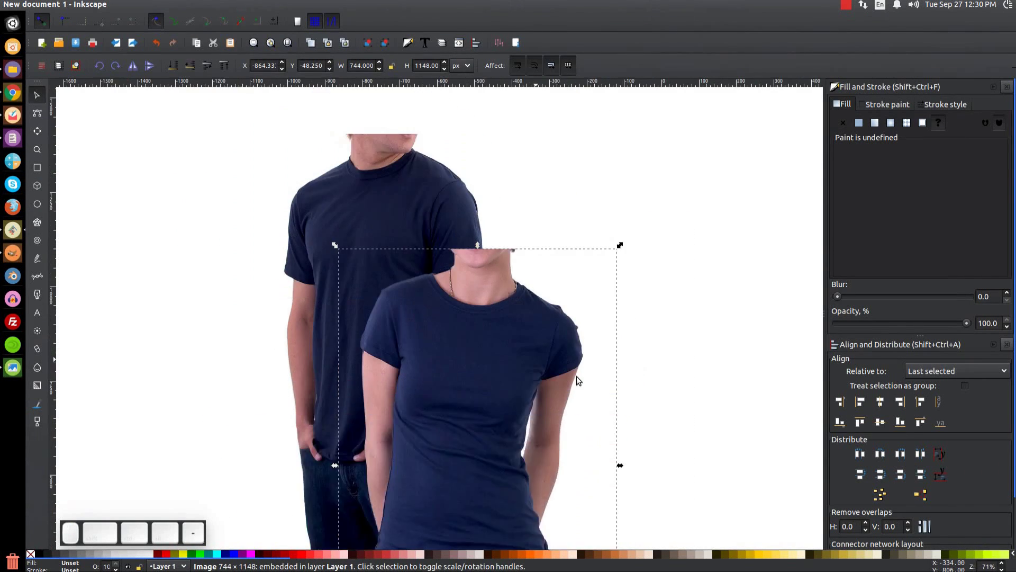
{"action": "left_click_drag", "start_coordinate": [446, 400], "coordinate": [354, 234]}
{"action": "key", "text": "ctrl+z"}
{"action": "left_click", "coordinate": [590, 279]}
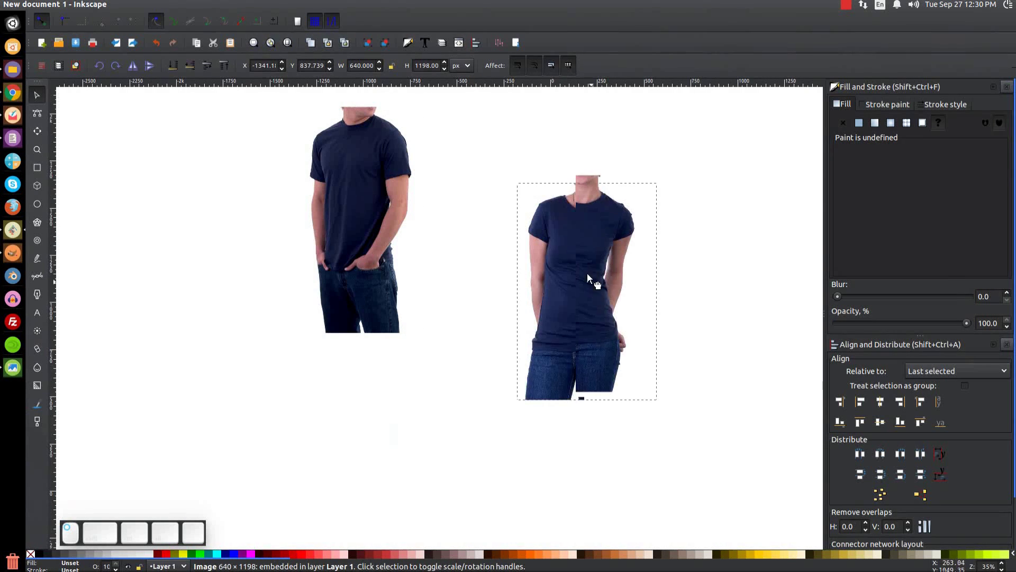
{"action": "left_click_drag", "start_coordinate": [590, 279], "coordinate": [487, 225]}
{"action": "scroll", "coordinate": [556, 248], "scroll_direction": "up", "scroll_amount": 2}
{"action": "mouse_move", "coordinate": [494, 273]}
{"action": "left_mouse_down"}
{"action": "mouse_move", "coordinate": [496, 284]}
{"action": "mouse_move", "coordinate": [491, 277]}
{"action": "left_mouse_up"}
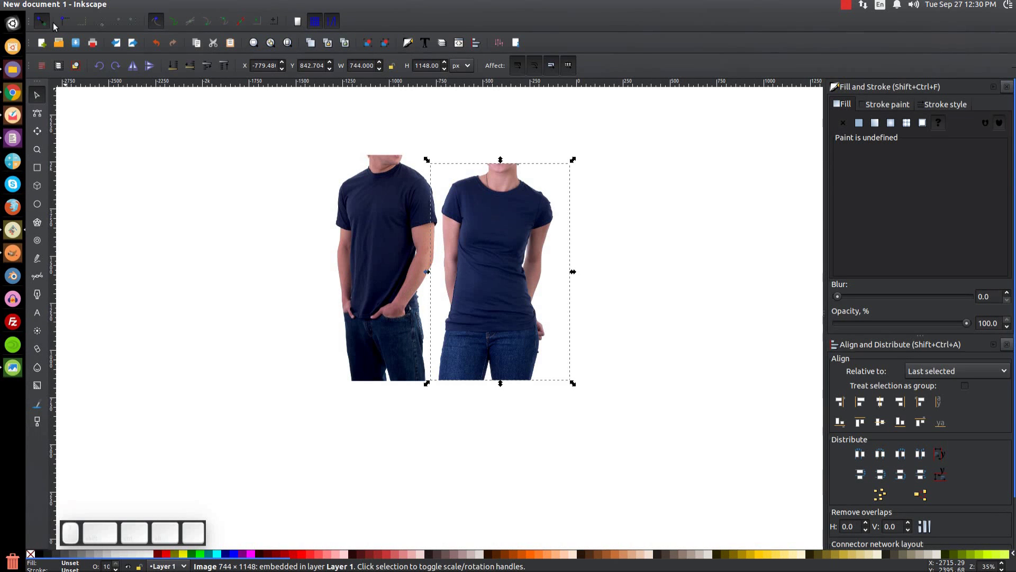
- Compare the layout against the reference mockup image, then close it and deselect
{"action": "left_click", "coordinate": [15, 372]}
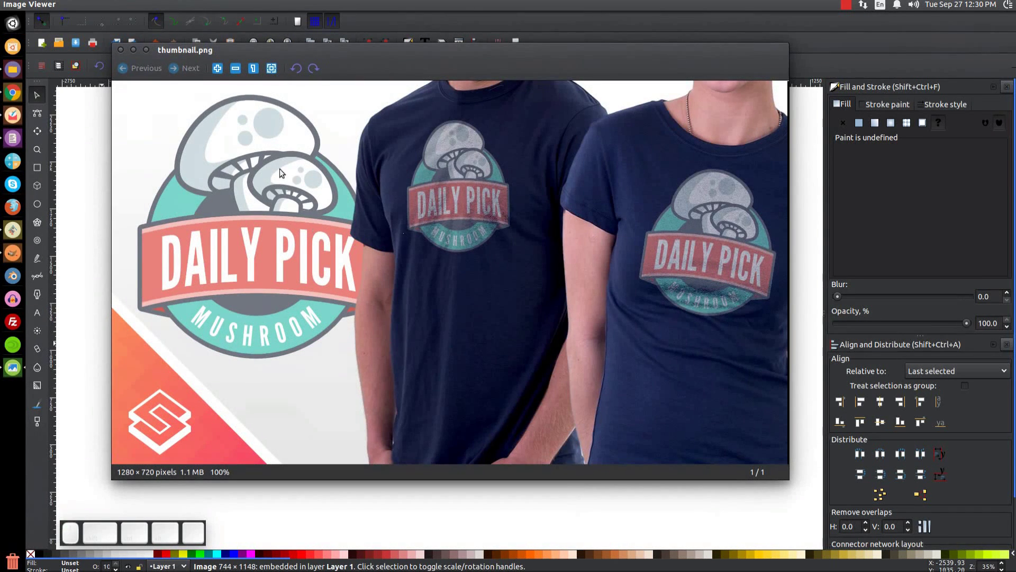
{"action": "left_click", "coordinate": [137, 53]}
{"action": "left_click", "coordinate": [240, 220]}
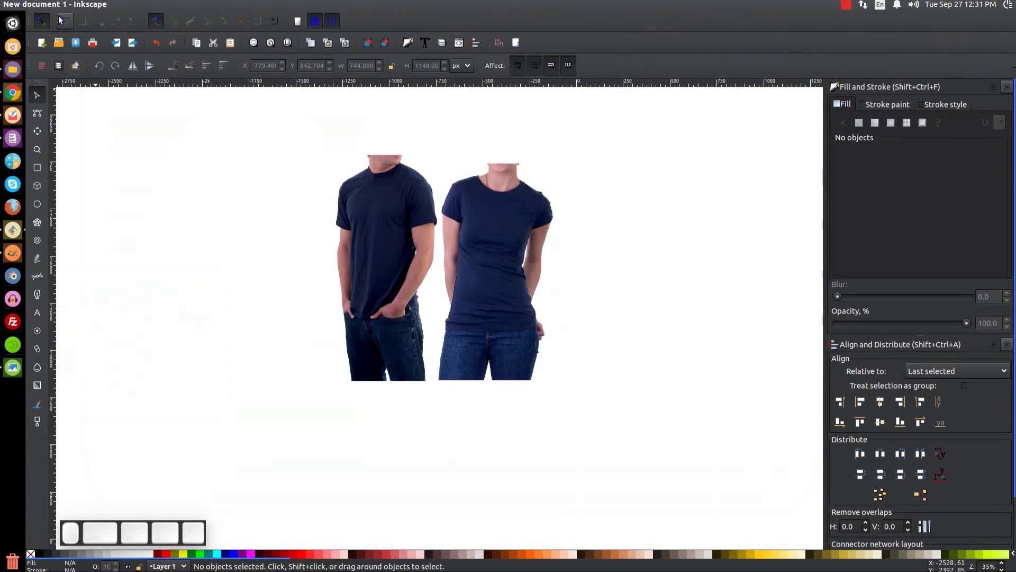
- Import logo.svg from the desktop and move it to the upper right, away from the shirts
{"action": "double_click", "coordinate": [38, 5]}
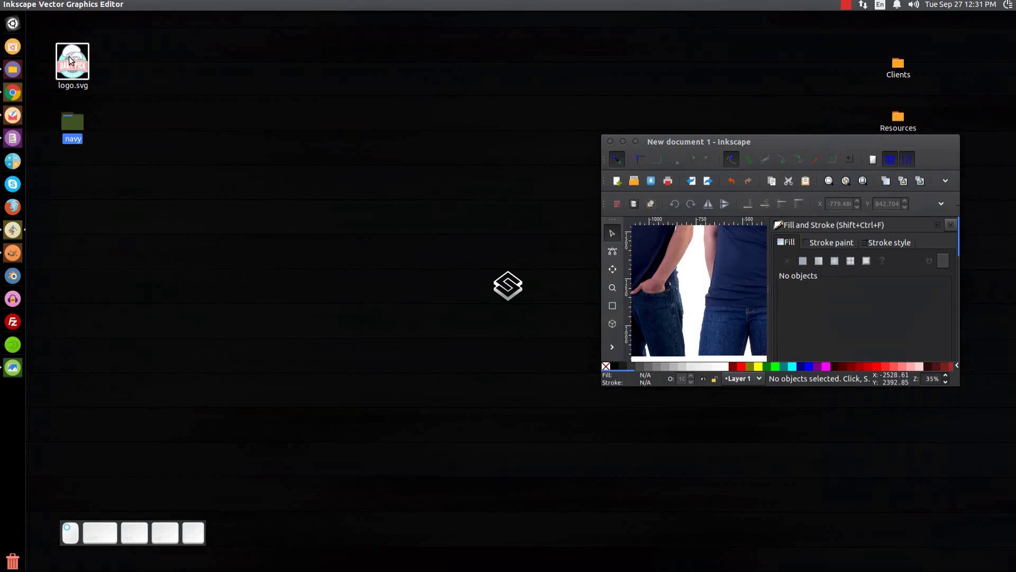
{"action": "left_click_drag", "start_coordinate": [72, 60], "coordinate": [726, 286]}
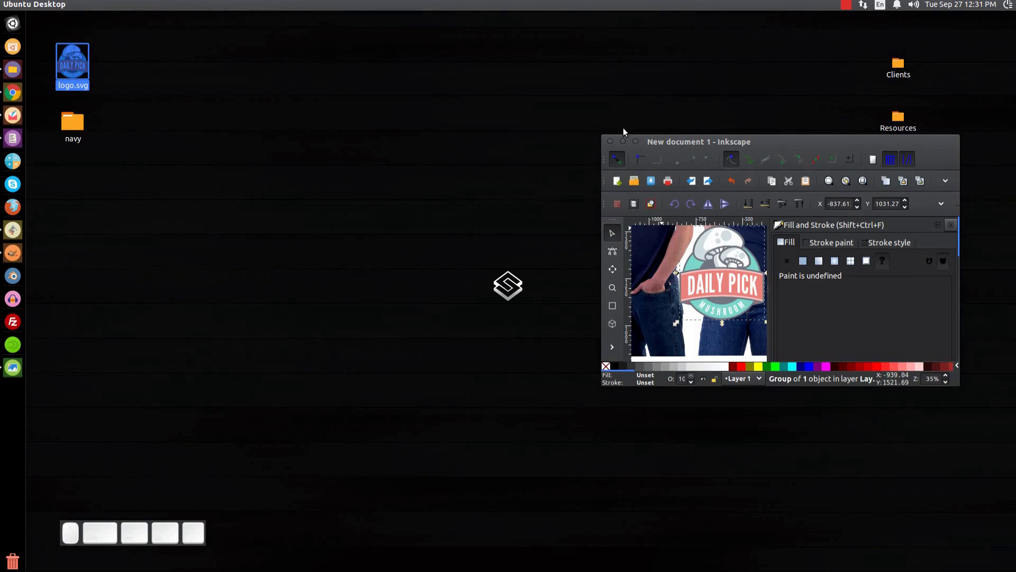
{"action": "double_click", "coordinate": [637, 139]}
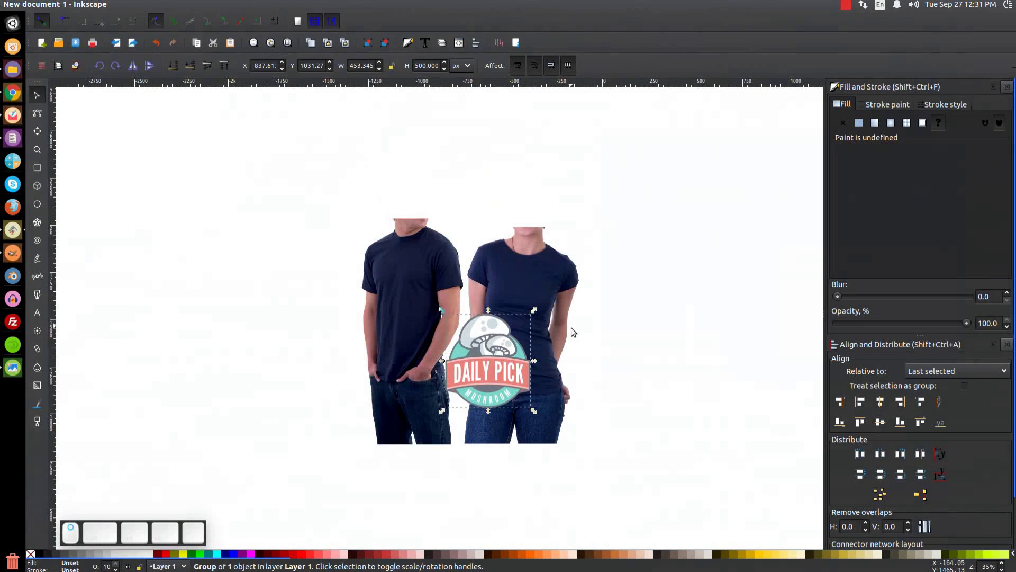
{"action": "left_click_drag", "start_coordinate": [491, 388], "coordinate": [738, 202]}
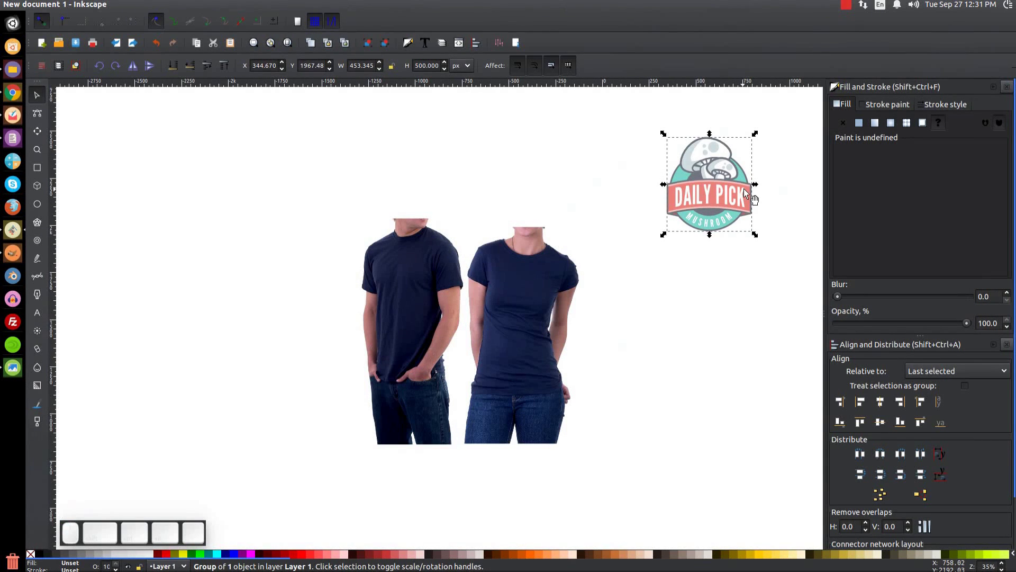
- Duplicate the logo and set a copy of about 227 × 250 px on the woman's chest
{"action": "key", "text": "ctrl+d"}
{"action": "left_click_drag", "start_coordinate": [744, 189], "coordinate": [541, 300]}
{"action": "left_click_drag", "start_coordinate": [569, 346], "coordinate": [549, 338]}
{"action": "left_click_drag", "start_coordinate": [524, 284], "coordinate": [522, 274]}
{"action": "key", "text": "plus"}
{"action": "key", "text": "plus"}
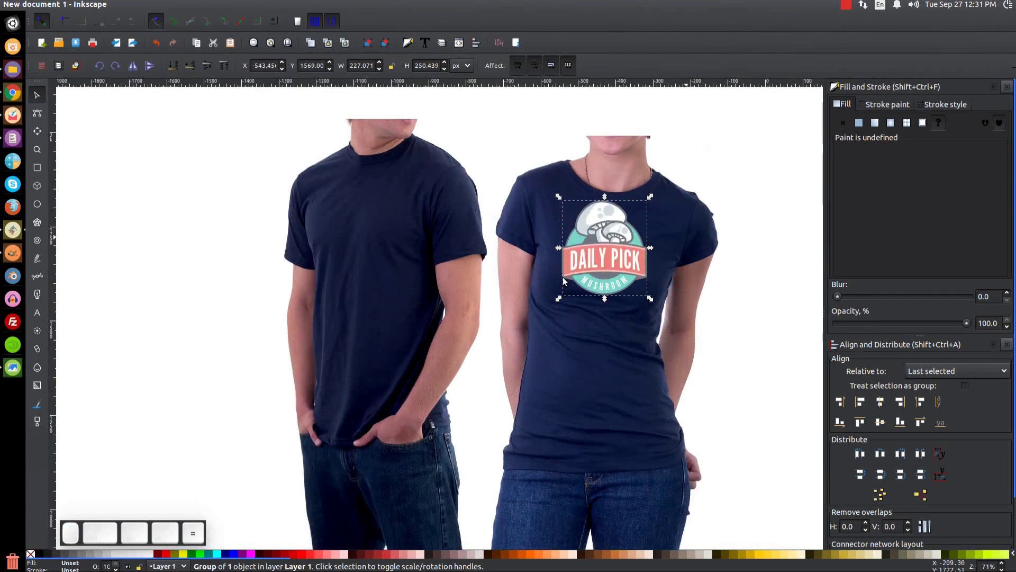
{"action": "key", "text": "plus"}
{"action": "left_click_drag", "start_coordinate": [563, 277], "coordinate": [561, 281]}
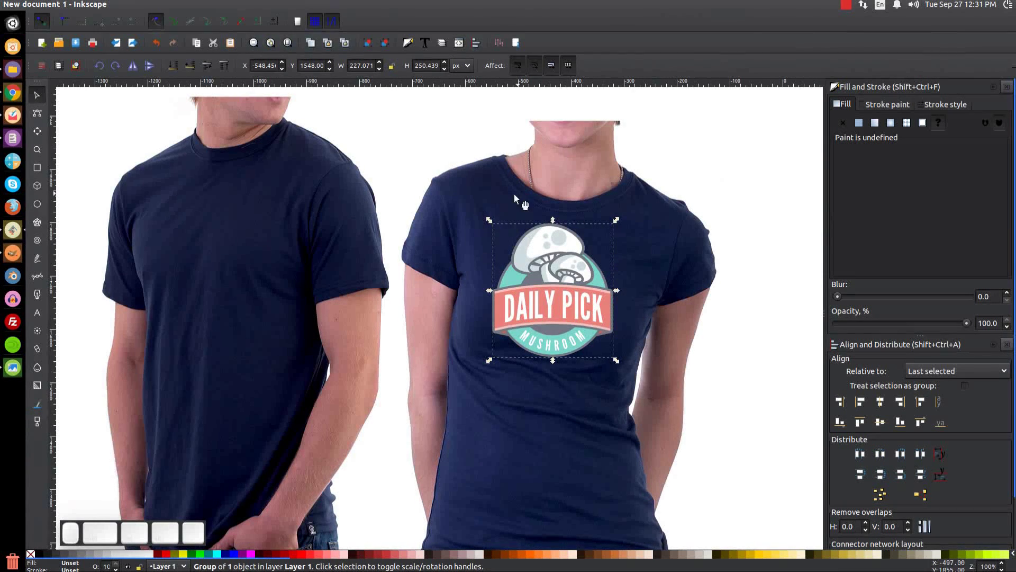
- Tilt the chest logo slightly to follow the shirt, then raise the woman's photo above it
{"action": "left_click", "coordinate": [559, 243]}
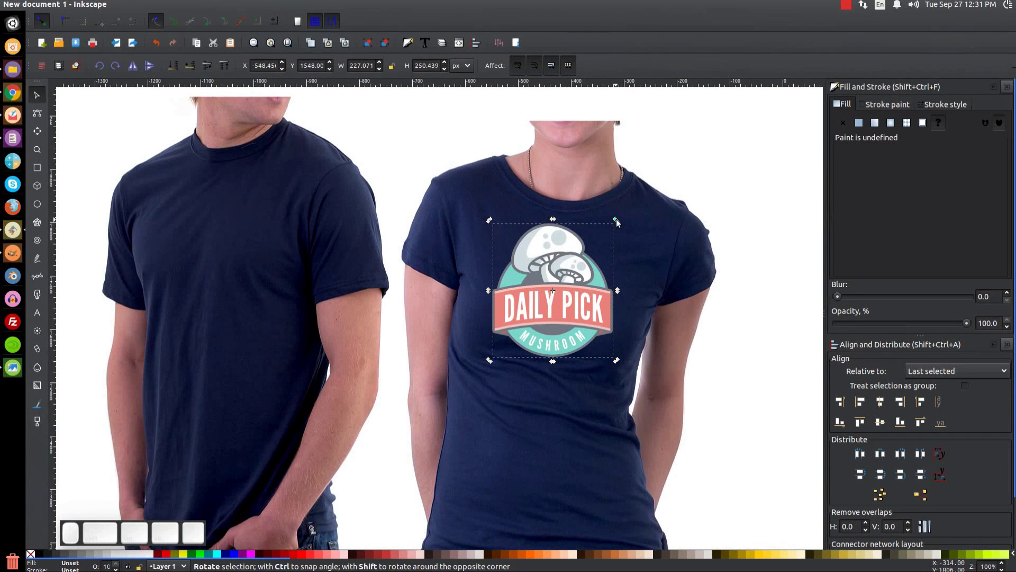
{"action": "mouse_move", "coordinate": [617, 222]}
{"action": "left_mouse_down"}
{"action": "mouse_move", "coordinate": [633, 225]}
{"action": "mouse_move", "coordinate": [612, 218]}
{"action": "left_mouse_up"}
{"action": "left_click_drag", "start_coordinate": [575, 260], "coordinate": [577, 256]}
{"action": "left_click", "coordinate": [561, 343]}
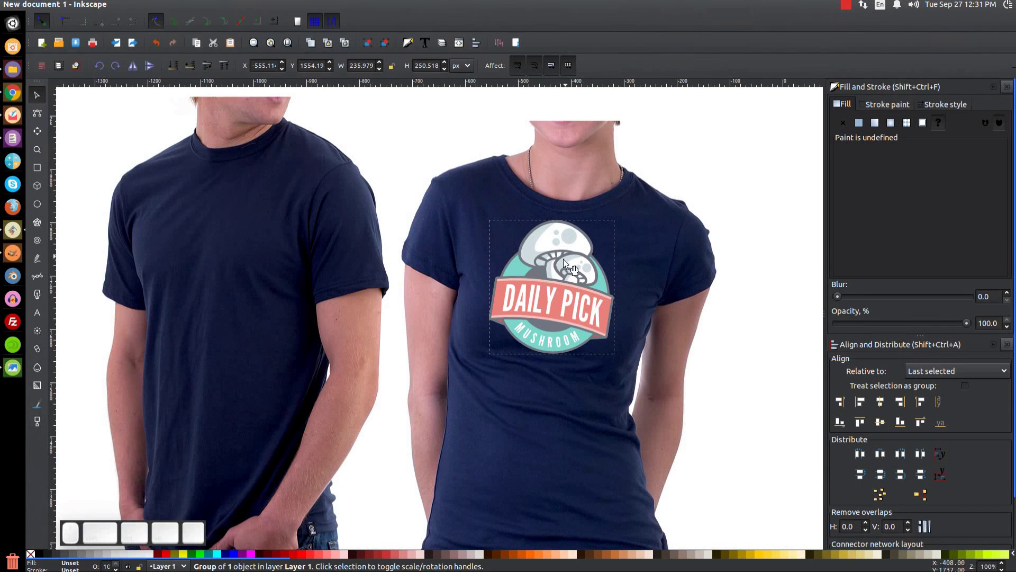
{"action": "left_click", "coordinate": [684, 222]}
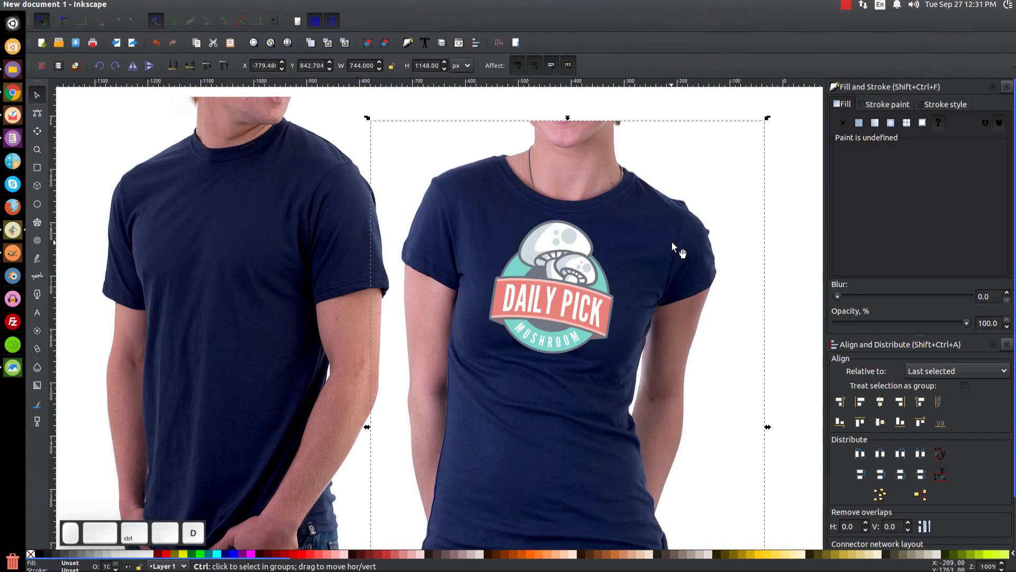
{"action": "key", "text": "Page_Up"}
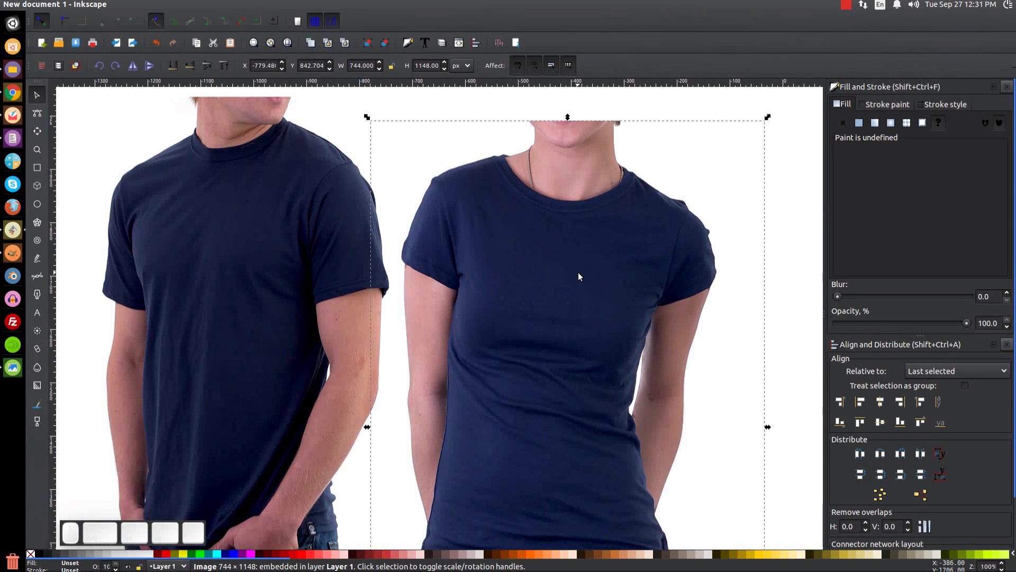
- Select the shirt photo plus the logo beneath and apply Object > Mask > Set
{"action": "key", "text": "shift"}
{"action": "key", "text": "shift"}
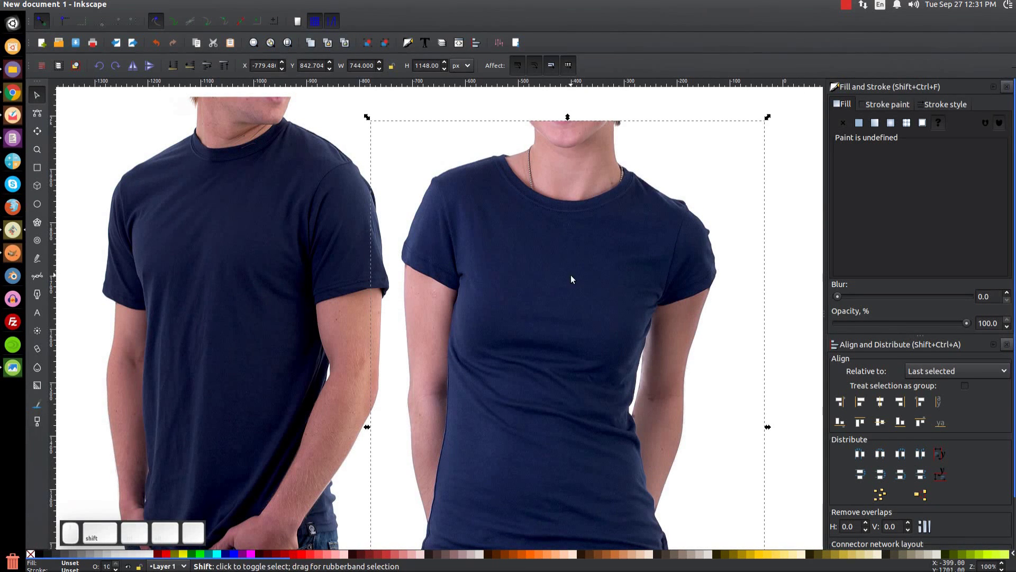
{"action": "key", "text": "alt"}
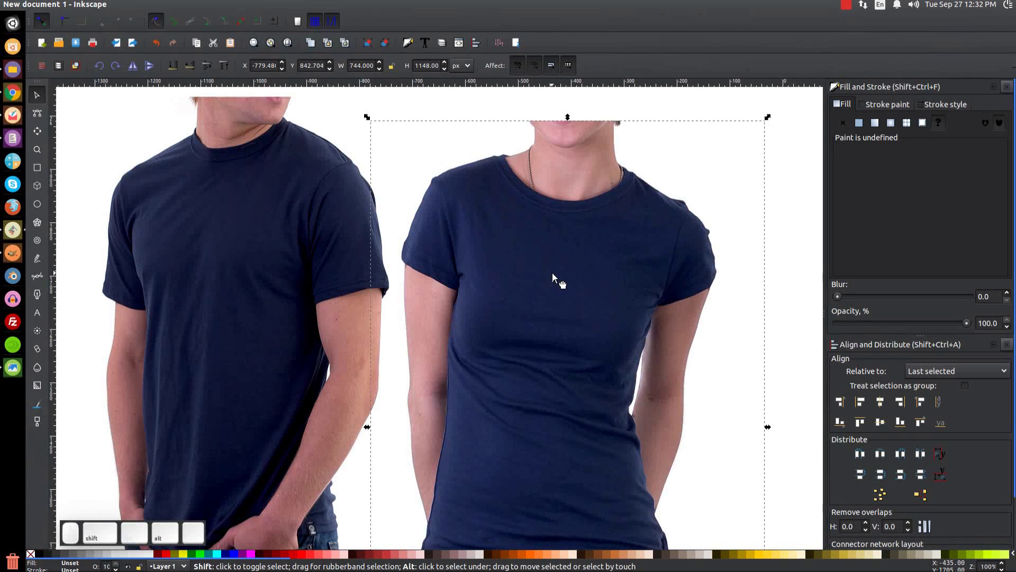
{"action": "left_click", "coordinate": [551, 272], "text": "alt+shift"}
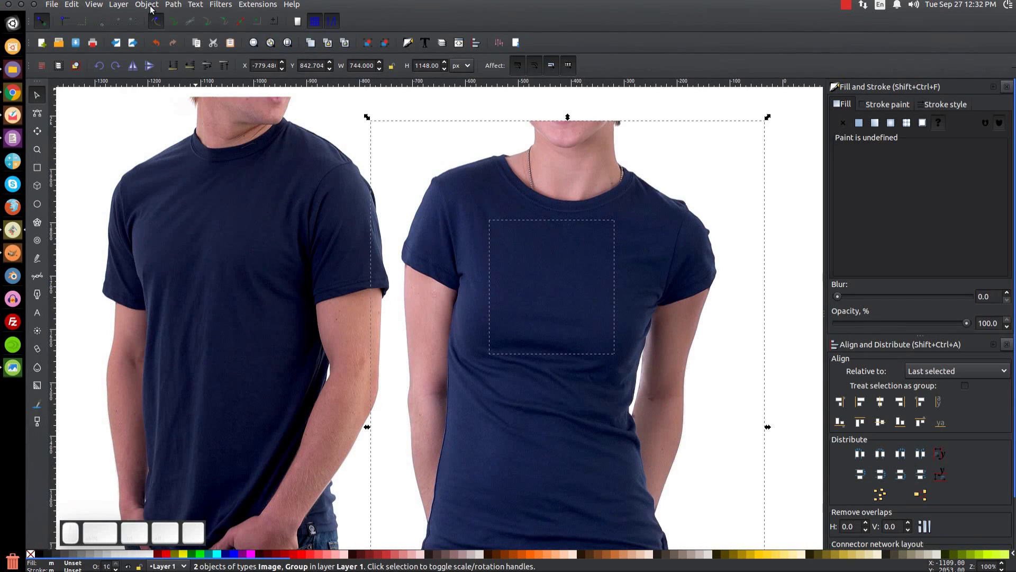
{"action": "left_click", "coordinate": [147, 4]}
{"action": "mouse_move", "coordinate": [189, 94]}
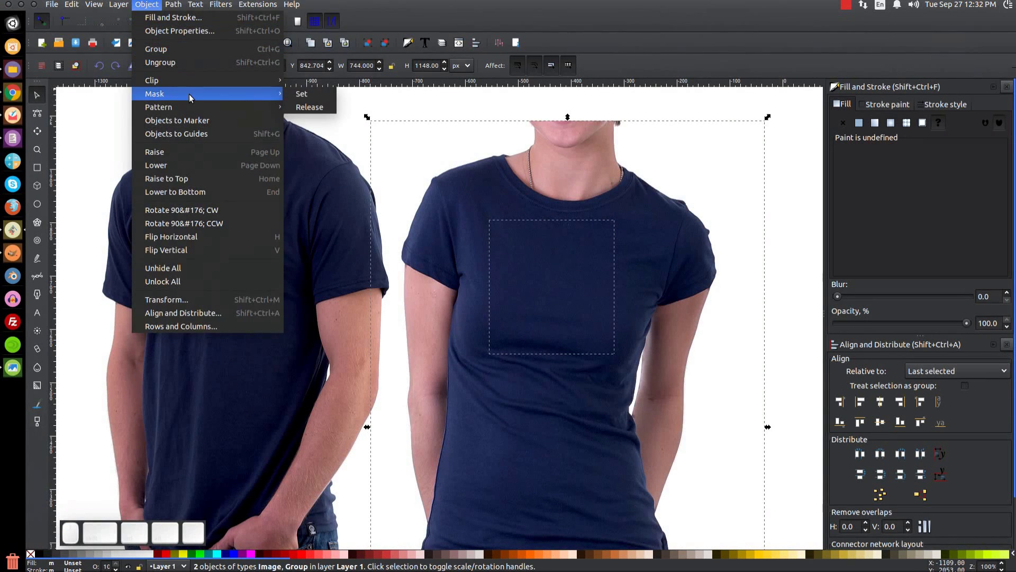
{"action": "left_click", "coordinate": [297, 94]}
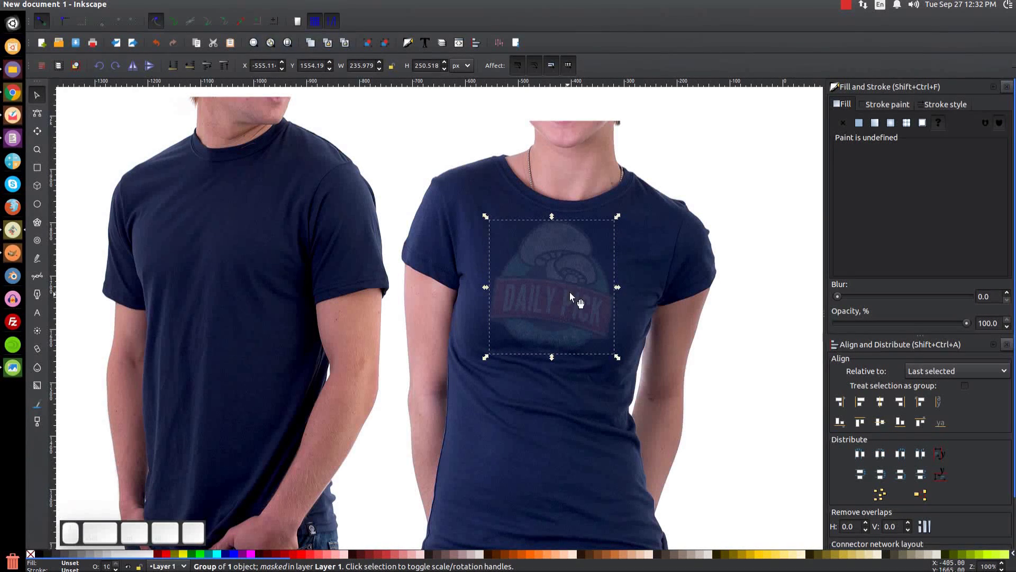
- Undo the stray move and stack three duplicates of the masked design for vivid colour
{"action": "left_click_drag", "start_coordinate": [572, 297], "coordinate": [772, 236]}
{"action": "key", "text": "ctrl+z"}
{"action": "key", "text": "ctrl+z"}
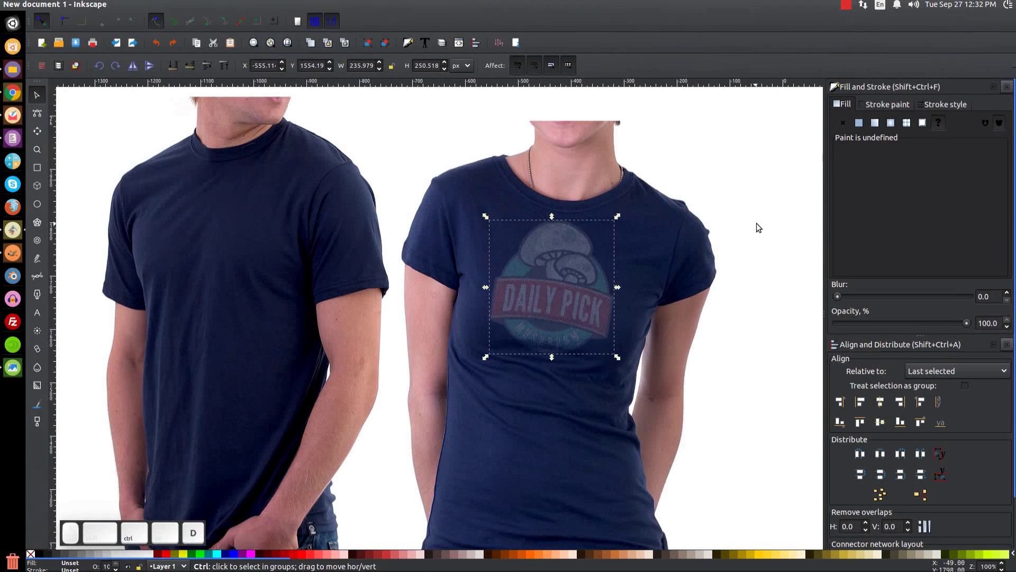
{"action": "key", "text": "ctrl+z"}
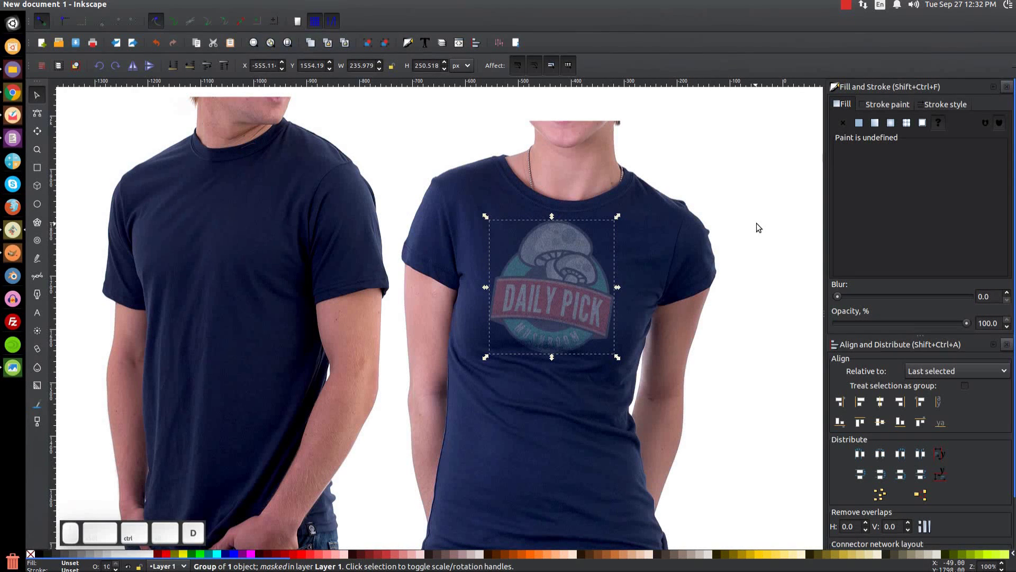
{"action": "key", "text": "ctrl+d"}
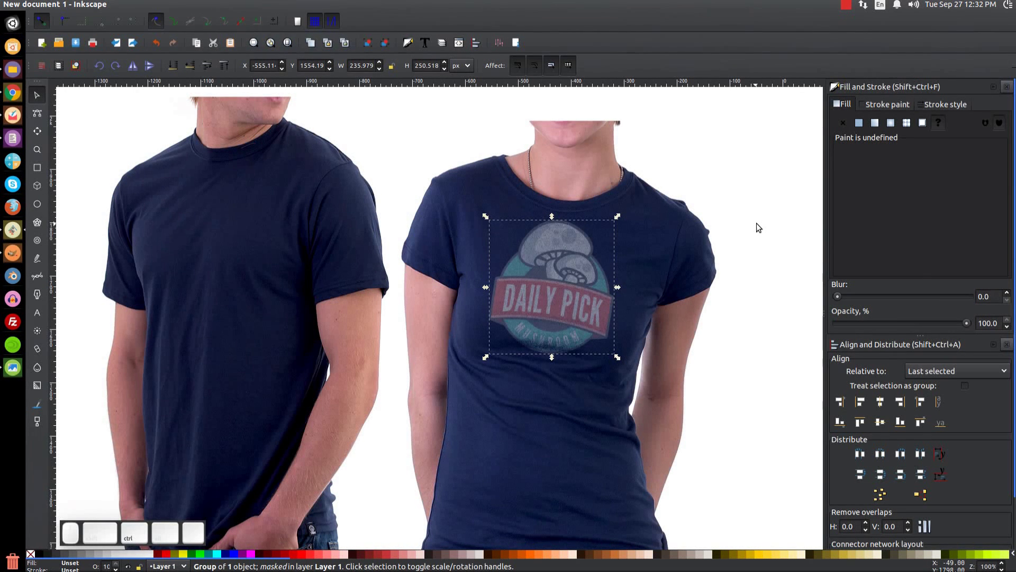
{"action": "key", "text": "ctrl+d"}
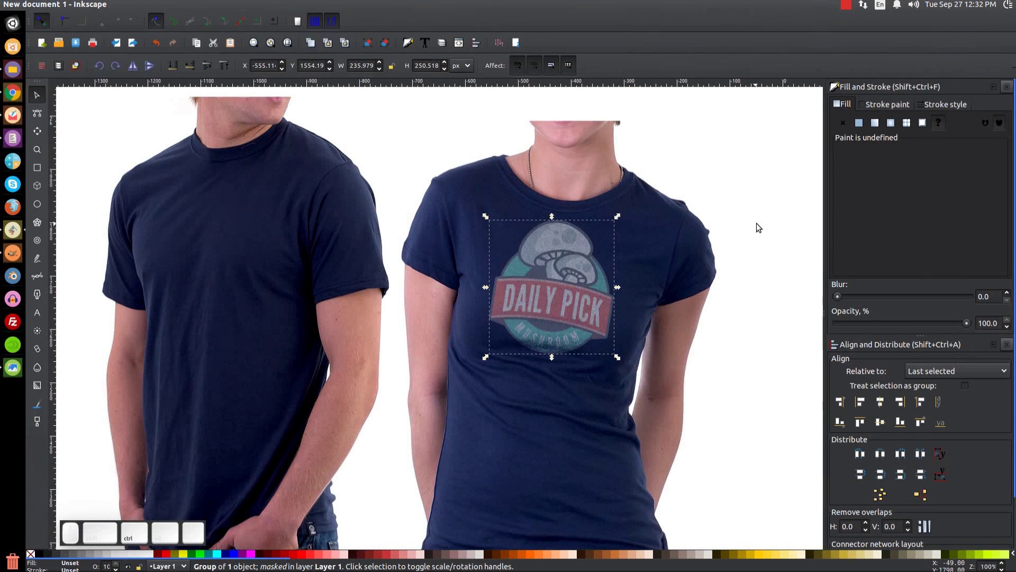
{"action": "key", "text": "ctrl+d"}
- Zoom out to view the print and bring the original logo toward the shirts
{"action": "scroll", "coordinate": [717, 236], "scroll_direction": "up", "scroll_amount": 3}
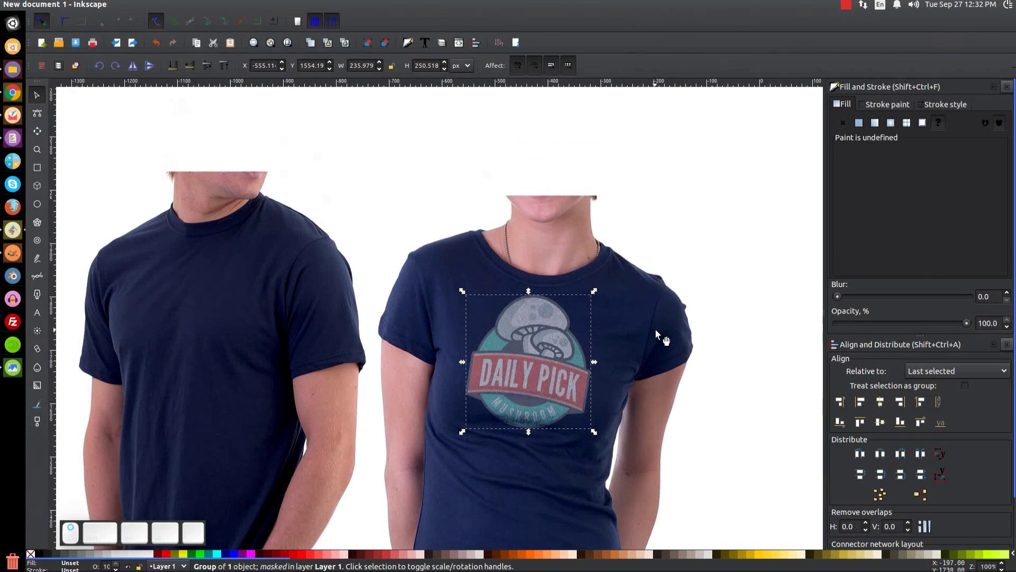
{"action": "left_click", "coordinate": [735, 240]}
{"action": "scroll", "coordinate": [716, 236], "scroll_direction": "down", "scroll_amount": 6}
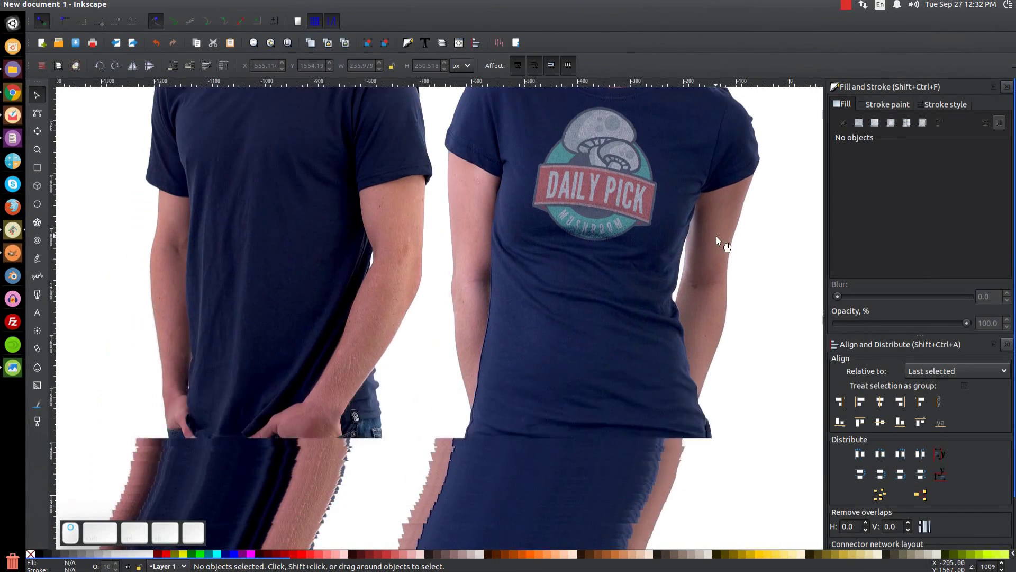
{"action": "scroll", "coordinate": [677, 301], "scroll_direction": "up", "scroll_amount": 2}
{"action": "scroll", "coordinate": [547, 247], "scroll_direction": "up", "scroll_amount": 2}
{"action": "scroll", "coordinate": [548, 247], "scroll_direction": "up", "scroll_amount": 2}
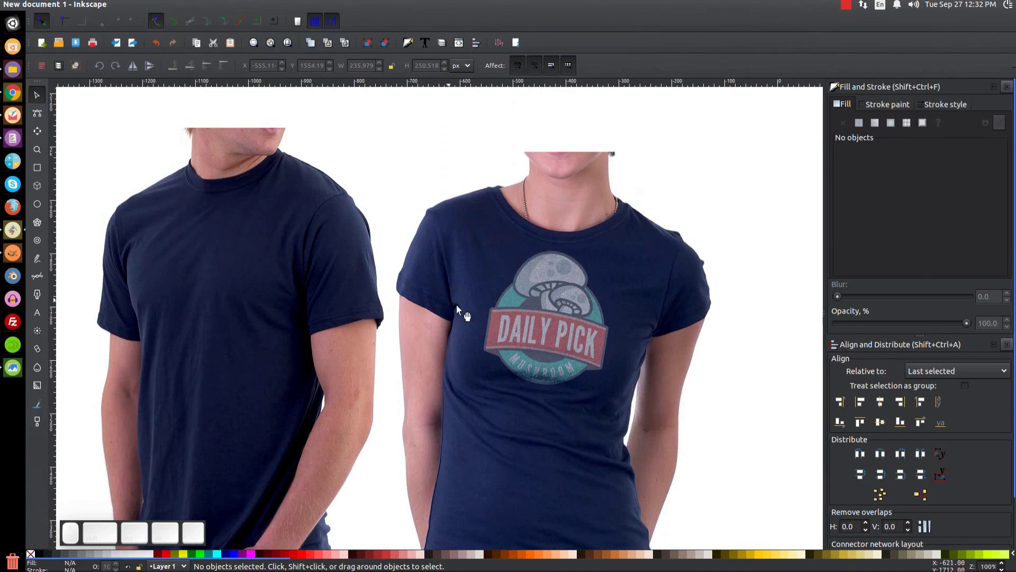
{"action": "scroll", "coordinate": [502, 291], "scroll_direction": "up", "scroll_amount": 6}
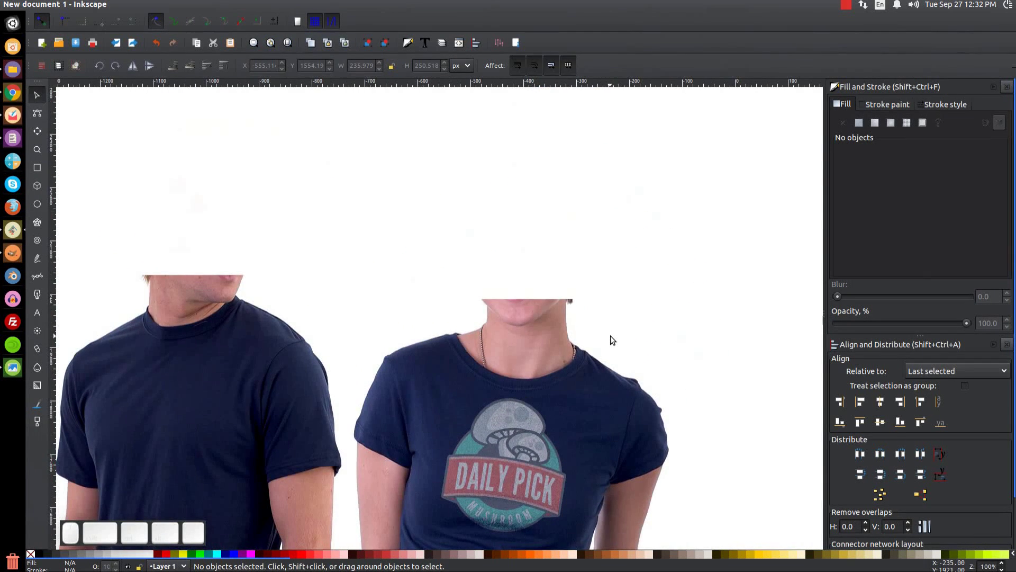
{"action": "scroll", "coordinate": [611, 336], "scroll_direction": "down", "scroll_amount": 2}
{"action": "left_click_drag", "start_coordinate": [611, 336], "coordinate": [492, 258]}
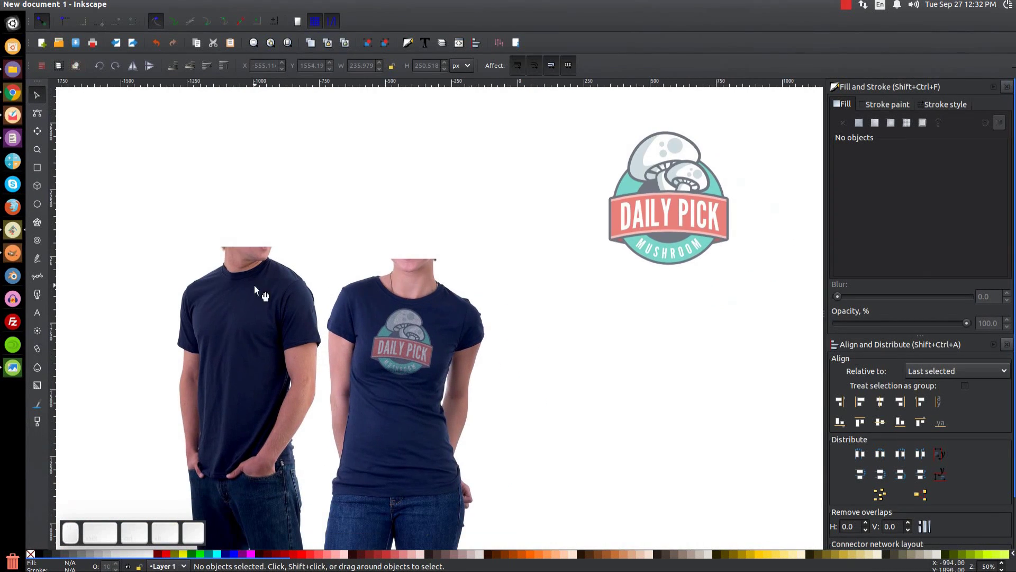
{"action": "left_click_drag", "start_coordinate": [676, 192], "coordinate": [265, 332]}
- Duplicate the logo and fit a copy of about 198 × 249 px onto the man's chest
{"action": "key", "text": "ctrl+d"}
{"action": "scroll", "coordinate": [265, 332], "scroll_direction": "left", "scroll_amount": 9}
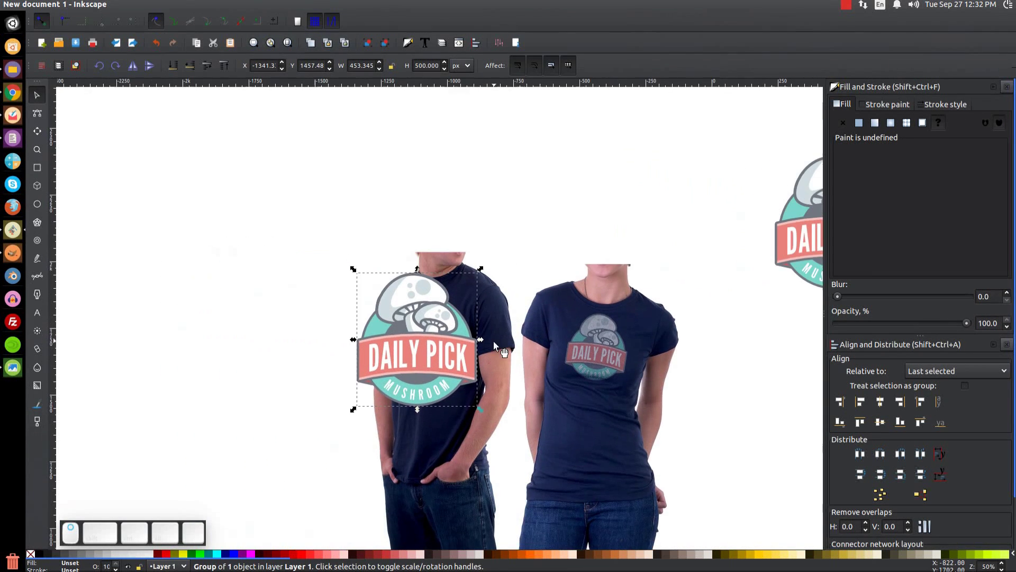
{"action": "left_click_drag", "start_coordinate": [481, 410], "coordinate": [450, 404]}
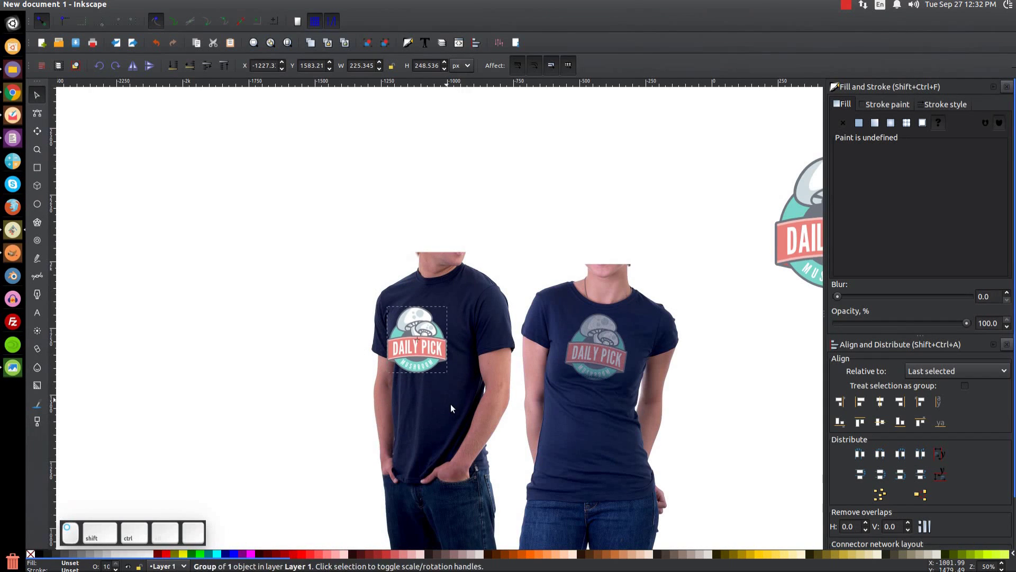
{"action": "left_click_drag", "start_coordinate": [415, 348], "coordinate": [420, 321]}
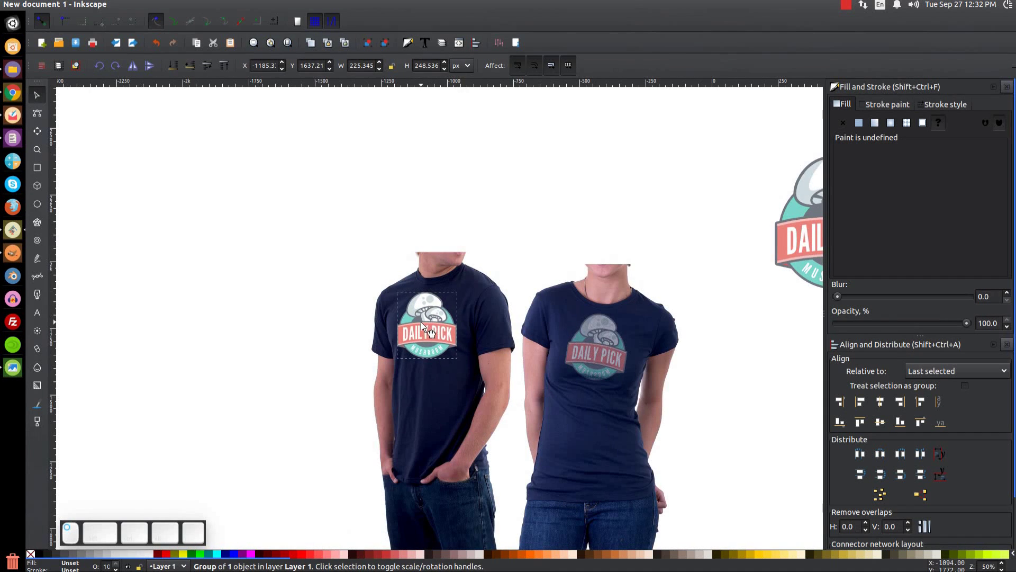
{"action": "scroll", "coordinate": [422, 321], "scroll_direction": "up", "scroll_amount": 2}
{"action": "scroll", "coordinate": [422, 320], "scroll_direction": "down", "scroll_amount": 5}
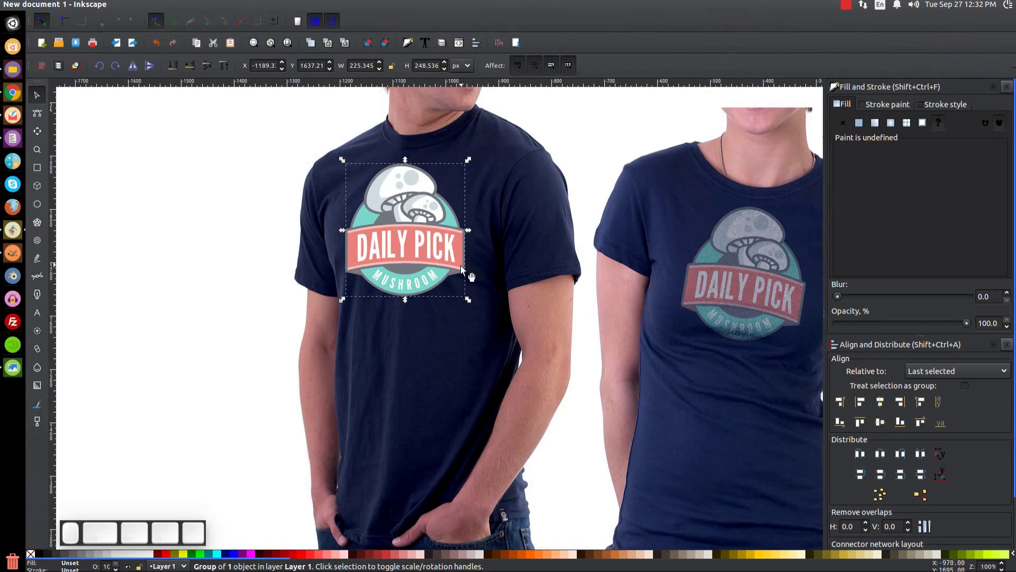
{"action": "left_click_drag", "start_coordinate": [427, 247], "coordinate": [434, 248]}
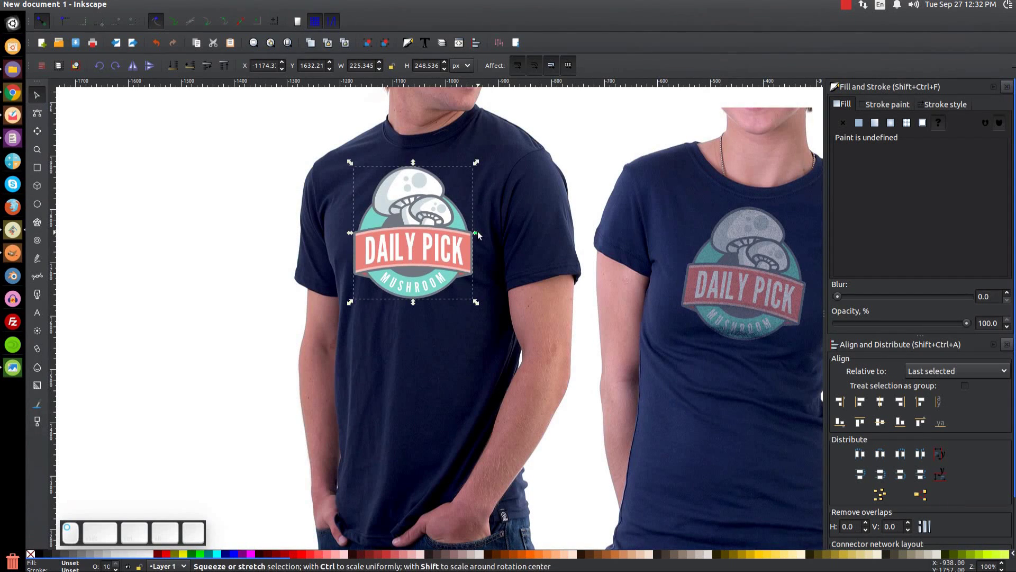
{"action": "left_click_drag", "start_coordinate": [476, 232], "coordinate": [435, 242]}
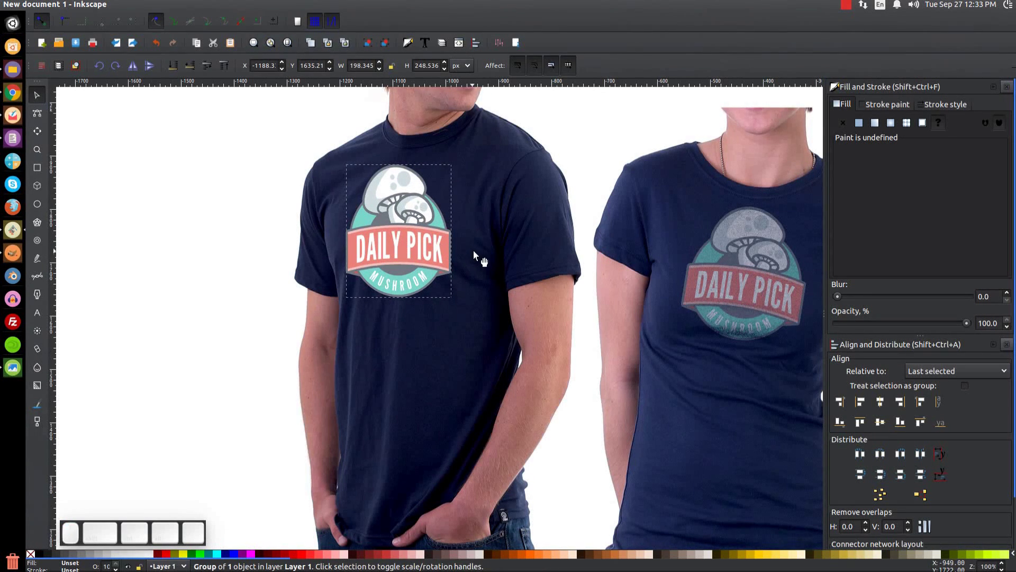
- Raise the man's shirt photo over the logo, apply Object > Mask > Set, and duplicate the result
{"action": "left_click", "coordinate": [409, 255]}
{"action": "left_click", "coordinate": [483, 215]}
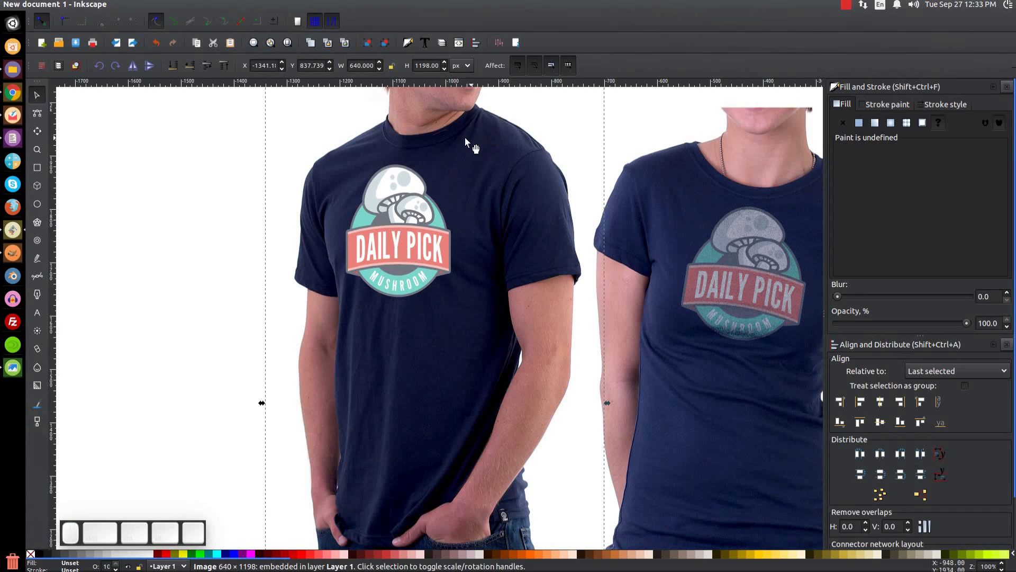
{"action": "key", "text": "Page_Up"}
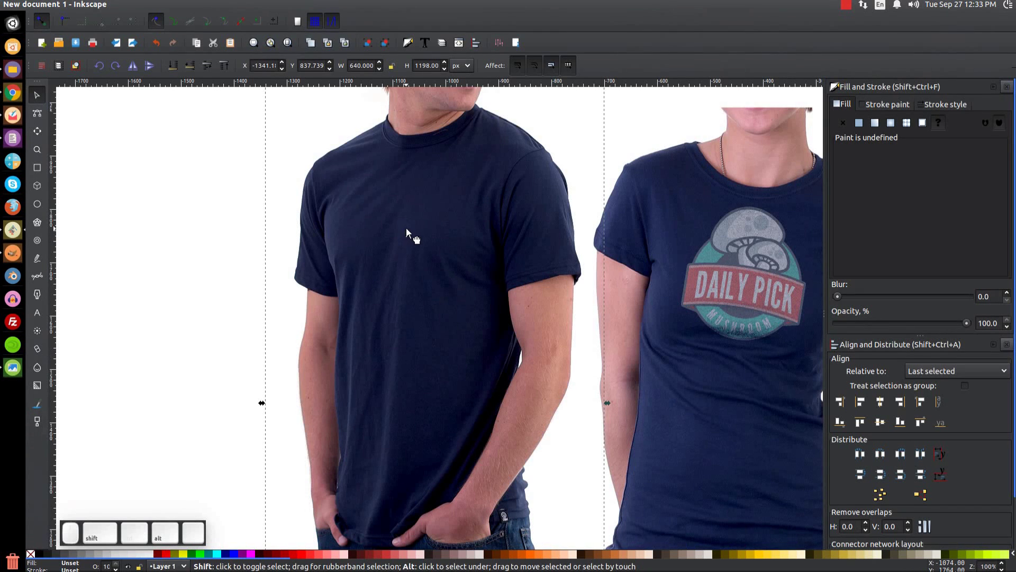
{"action": "left_click", "coordinate": [406, 228], "text": "alt+shift"}
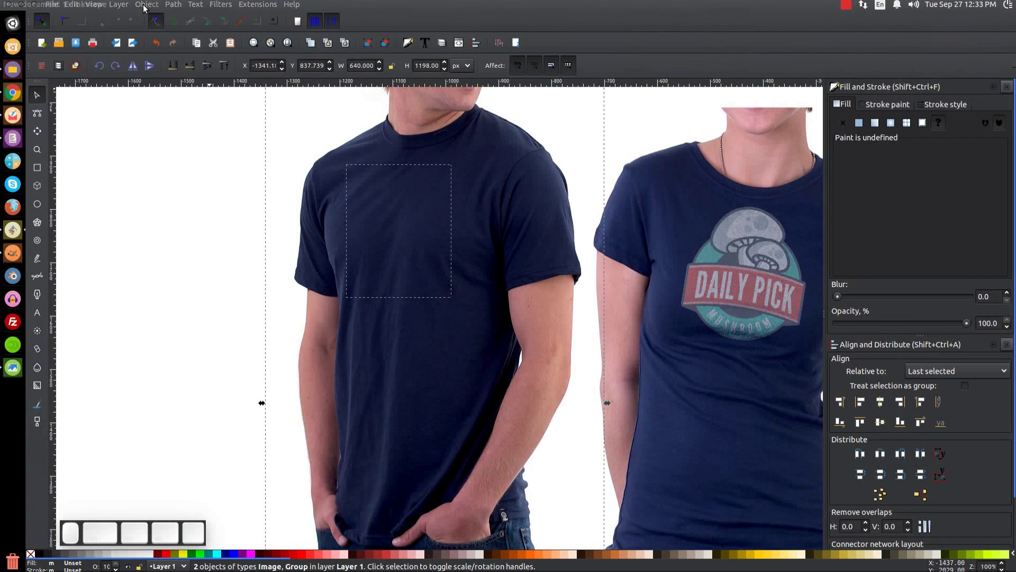
{"action": "left_click", "coordinate": [145, 5]}
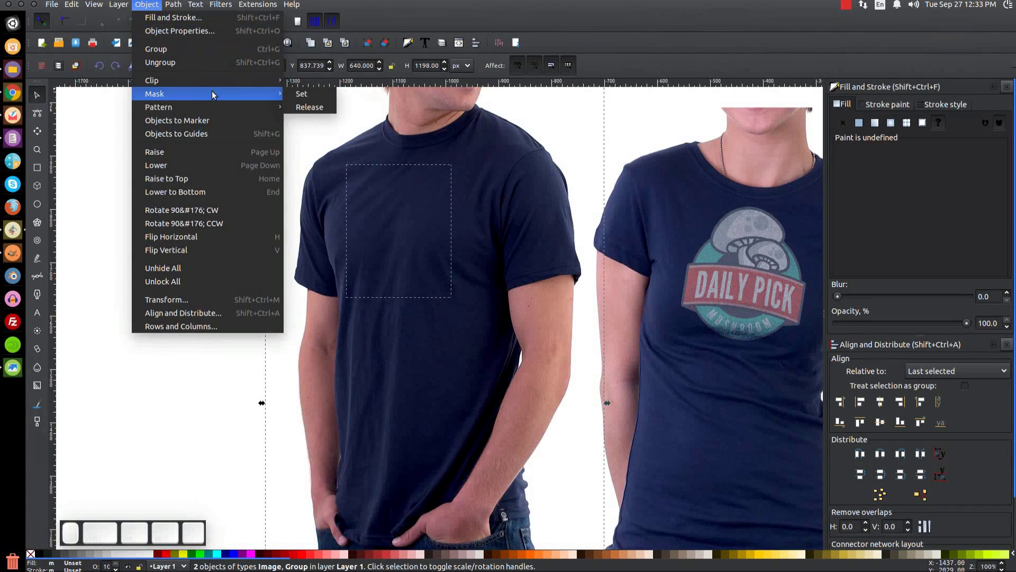
{"action": "left_click", "coordinate": [299, 91]}
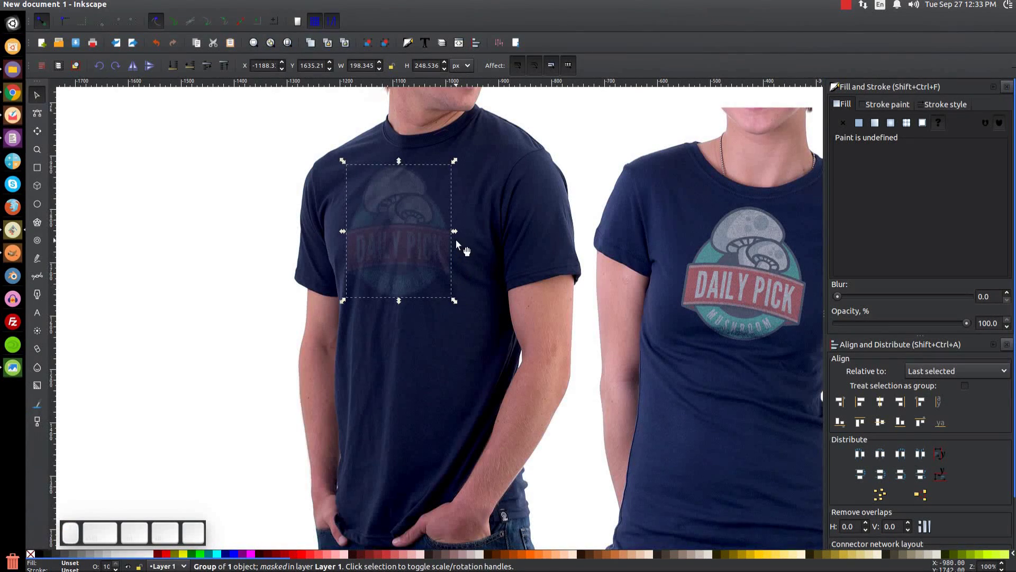
{"action": "left_click_drag", "start_coordinate": [446, 262], "coordinate": [430, 299]}
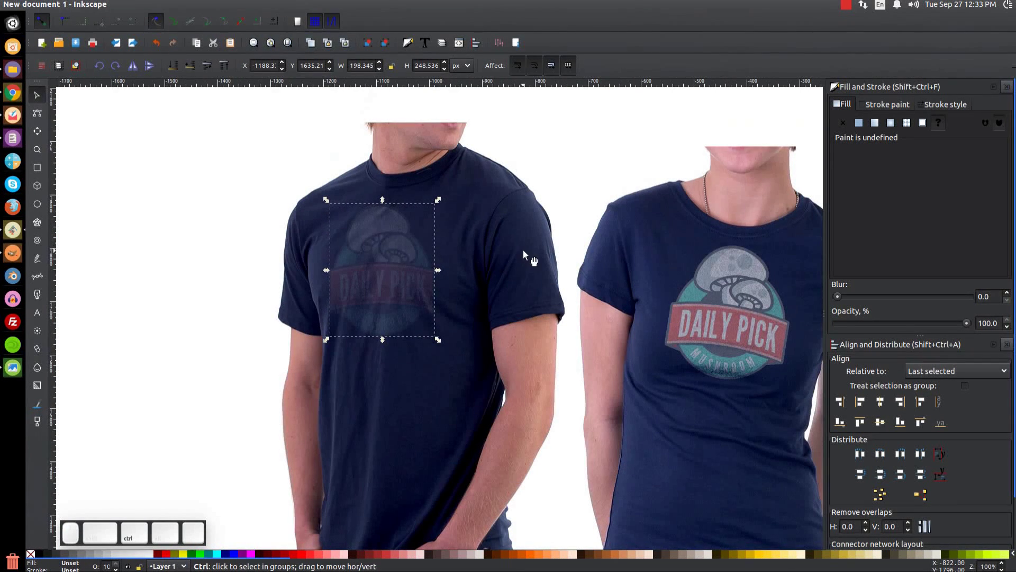
{"action": "key", "text": "ctrl+d"}
{"action": "key", "text": "ctrl+d"}
{"action": "key", "text": "ctrl+d"}
{"action": "key", "text": "ctrl+d"}
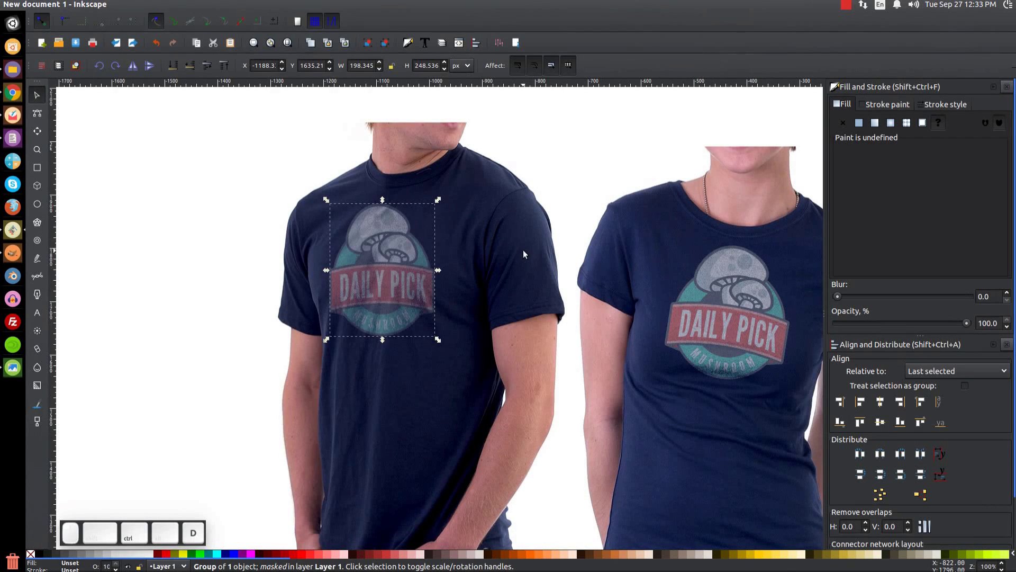
- Group the woman's shirt objects and shift the group left so it overlaps the man
{"action": "left_click_drag", "start_coordinate": [524, 259], "coordinate": [457, 246]}
{"action": "key", "text": "Escape"}
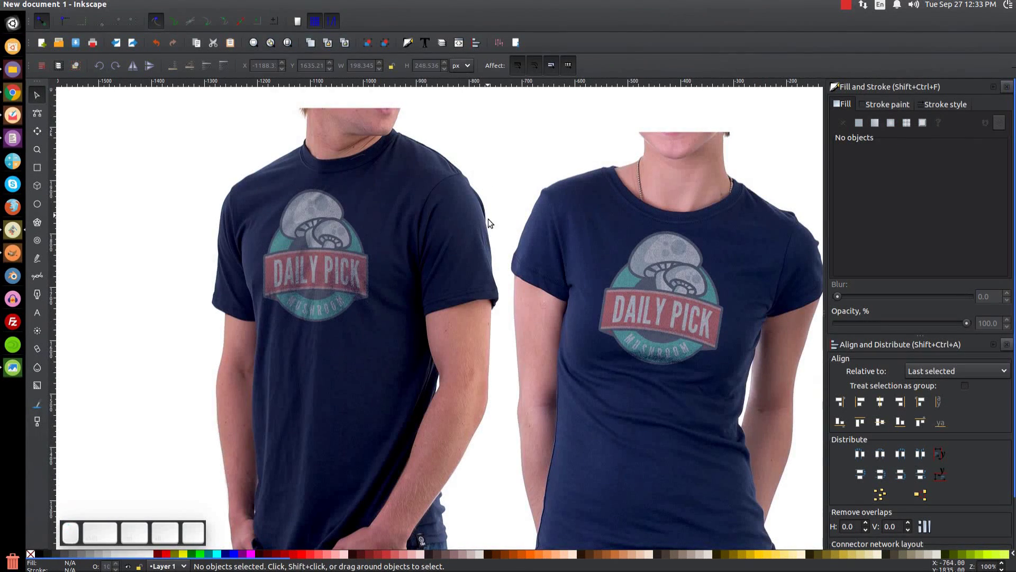
{"action": "key", "text": "minus"}
{"action": "key", "text": "minus"}
{"action": "key", "text": "minus"}
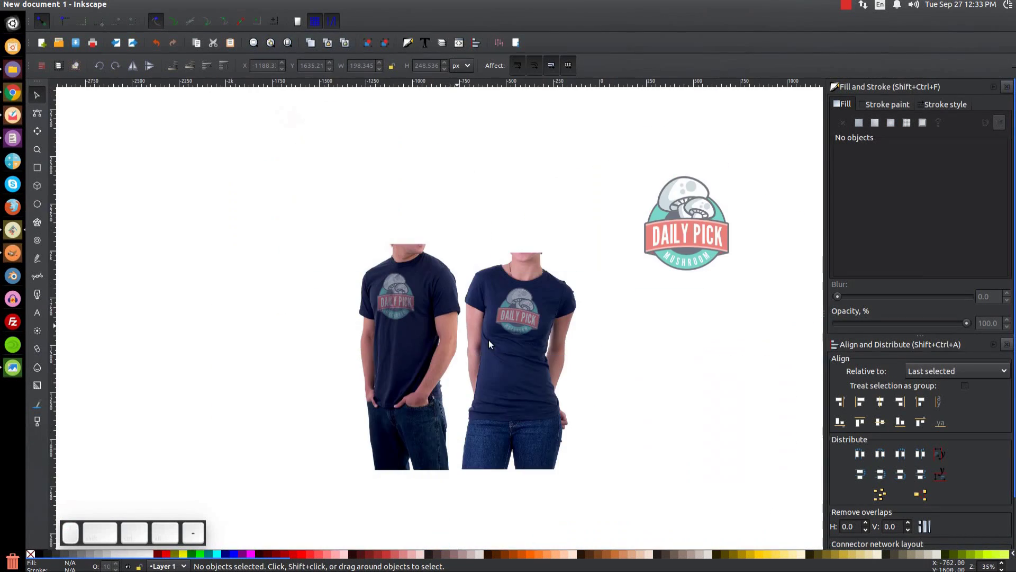
{"action": "left_click_drag", "start_coordinate": [614, 506], "coordinate": [424, 166]}
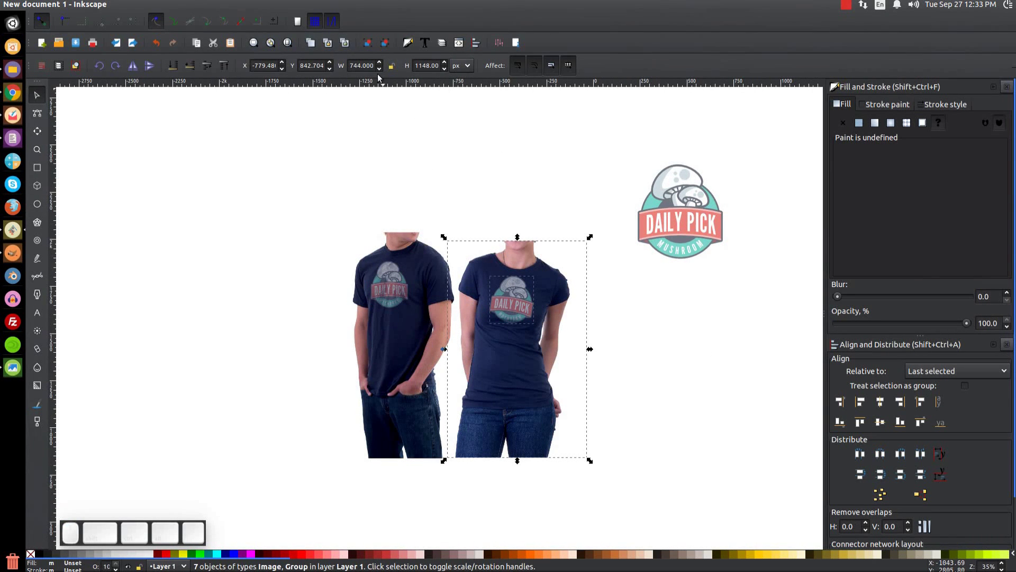
{"action": "key", "text": "ctrl+g"}
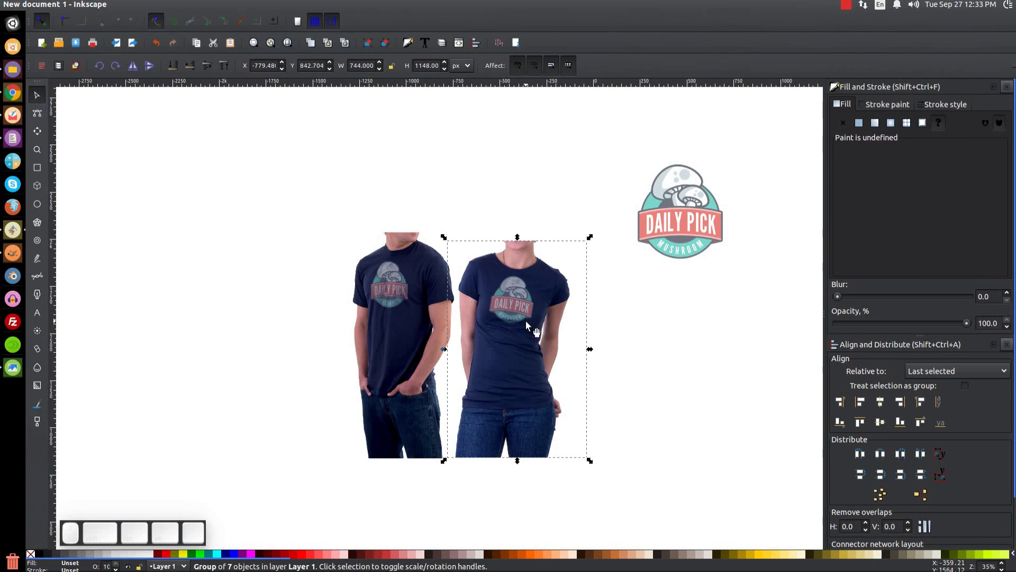
{"action": "left_click_drag", "start_coordinate": [523, 319], "coordinate": [486, 321]}
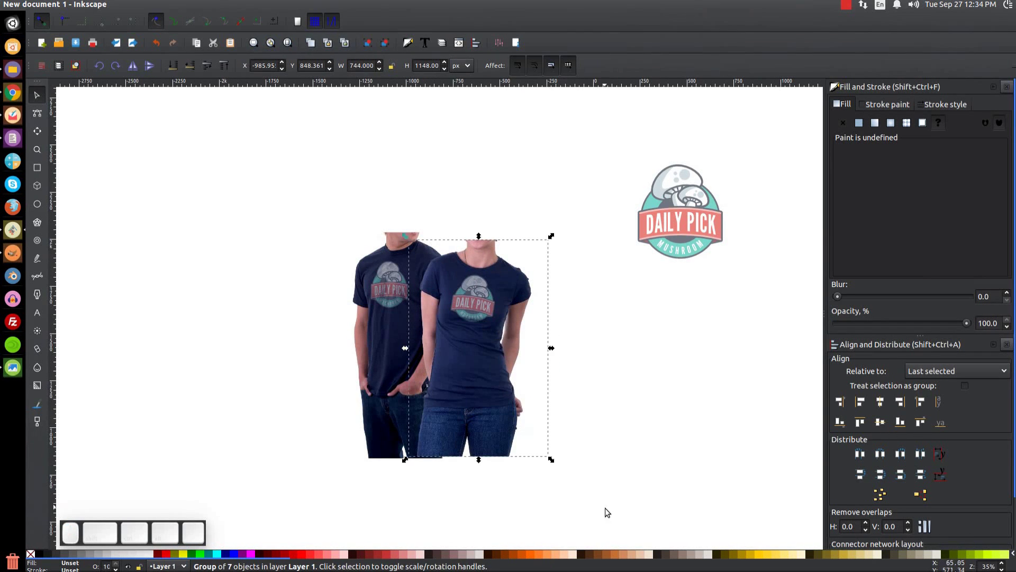
- Scale both models down together to about 65% (roughly 713 × 777 px) and move them up-left
{"action": "left_click_drag", "start_coordinate": [612, 506], "coordinate": [220, 134]}
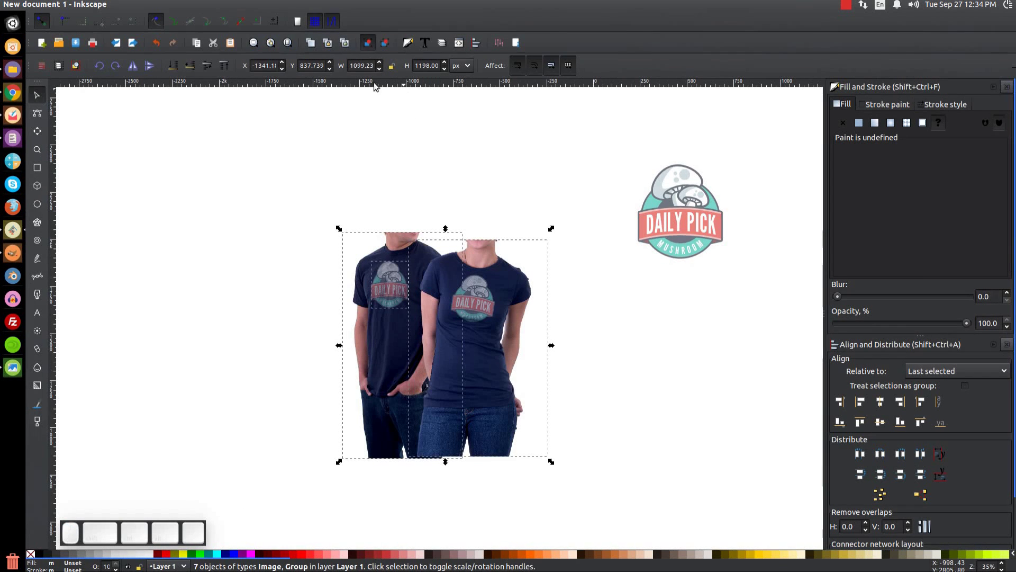
{"action": "left_click", "coordinate": [483, 351]}
{"action": "key", "text": "1"}
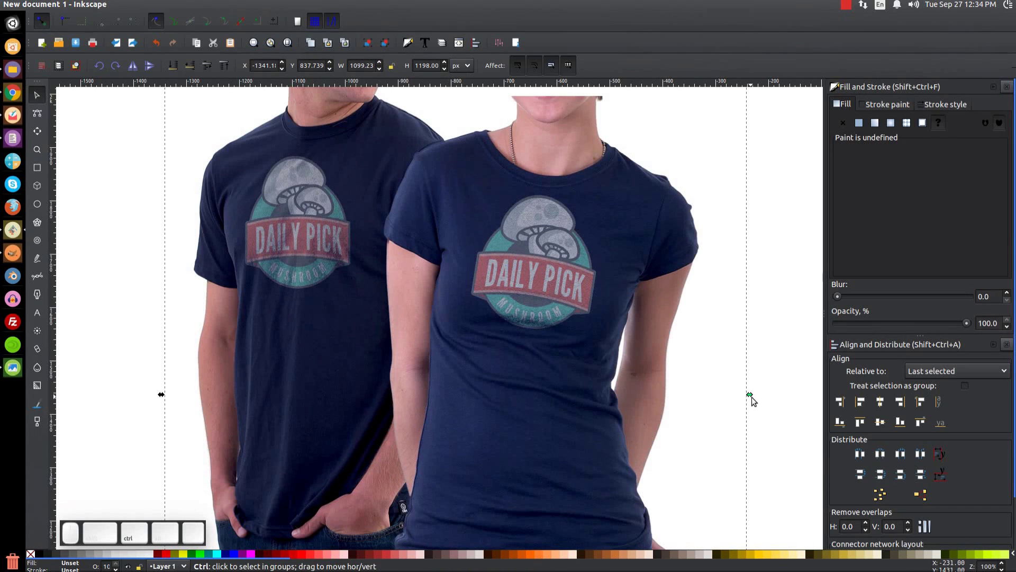
{"action": "left_click_drag", "start_coordinate": [751, 396], "coordinate": [643, 397]}
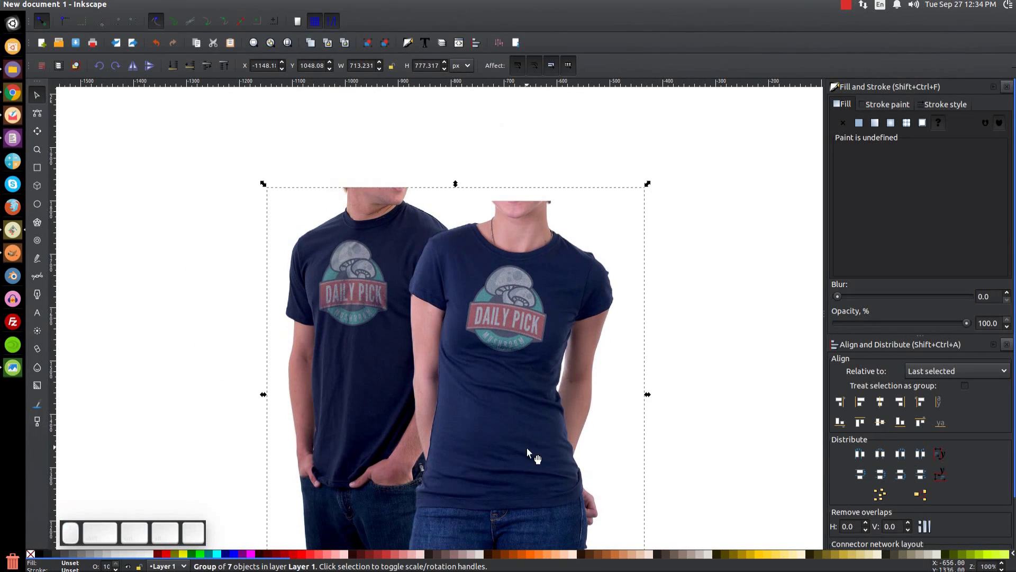
{"action": "left_click_drag", "start_coordinate": [525, 446], "coordinate": [499, 364]}
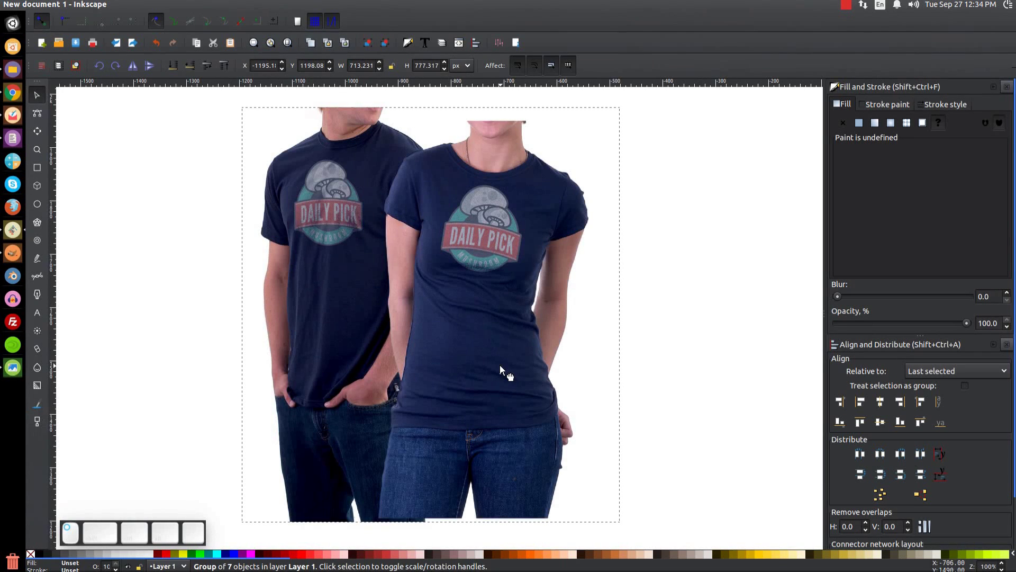
{"action": "left_click", "coordinate": [694, 328]}
{"action": "left_click_drag", "start_coordinate": [388, 305], "coordinate": [402, 335]}
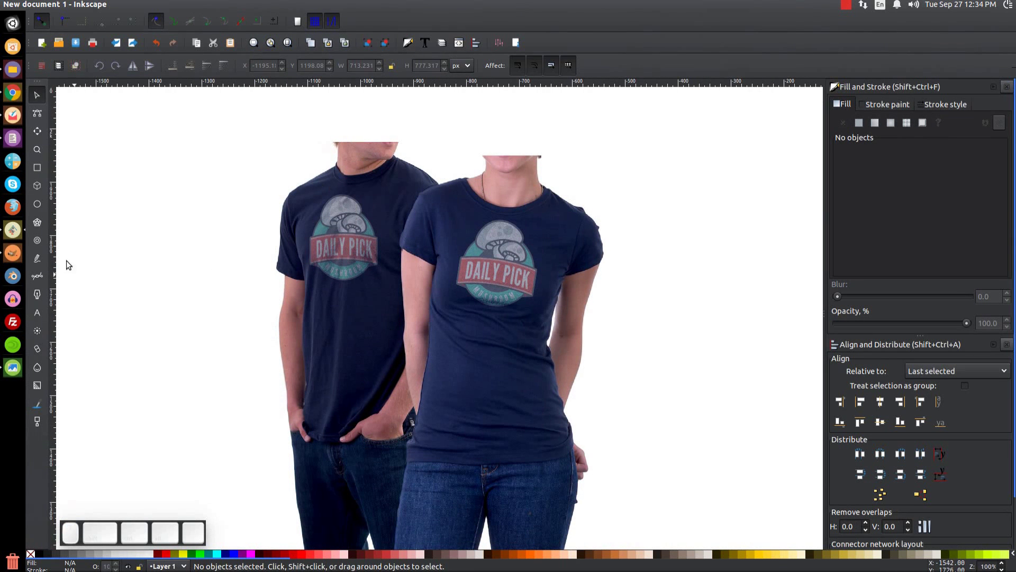
- Draw a rectangle about 1111 × 719 px covering both models and lower it behind them
{"action": "left_click", "coordinate": [39, 167]}
{"action": "left_click_drag", "start_coordinate": [154, 131], "coordinate": [743, 514]}
{"action": "left_click", "coordinate": [37, 95]}
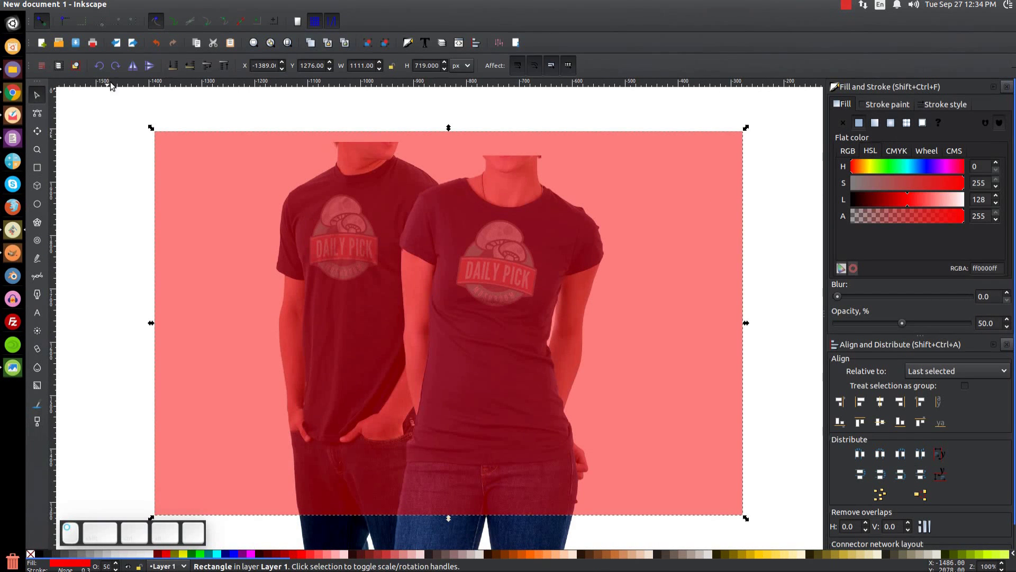
{"action": "left_click", "coordinate": [173, 65]}
{"action": "left_click_drag", "start_coordinate": [671, 300], "coordinate": [661, 326]}
- Set the rectangle to 100% opacity with a medium gray (666666) fill
{"action": "scroll", "coordinate": [725, 322], "scroll_direction": "down", "scroll_amount": 1}
{"action": "left_click_drag", "start_coordinate": [902, 323], "coordinate": [966, 323]}
{"action": "left_click", "coordinate": [46, 553]}
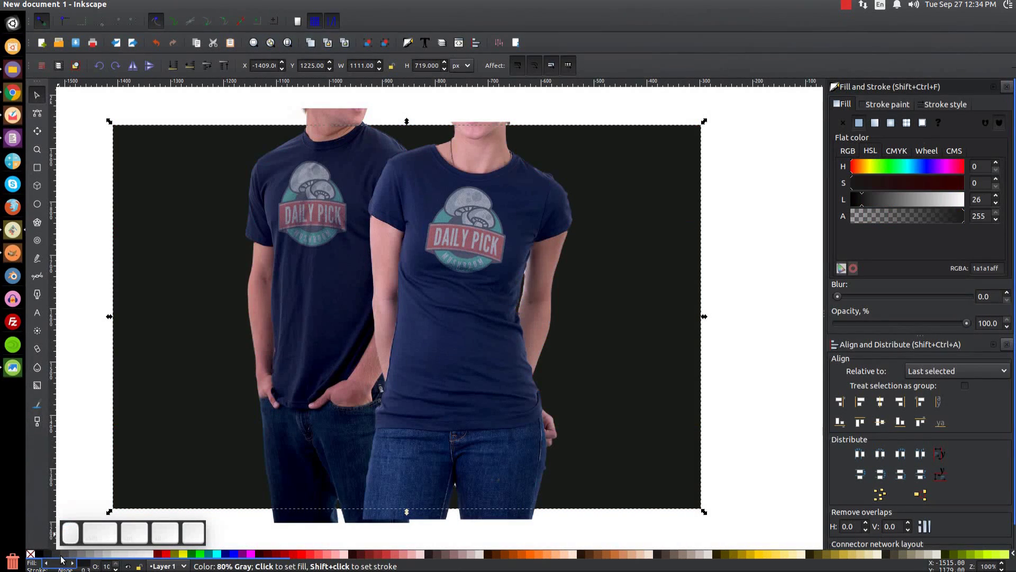
{"action": "left_click", "coordinate": [74, 555]}
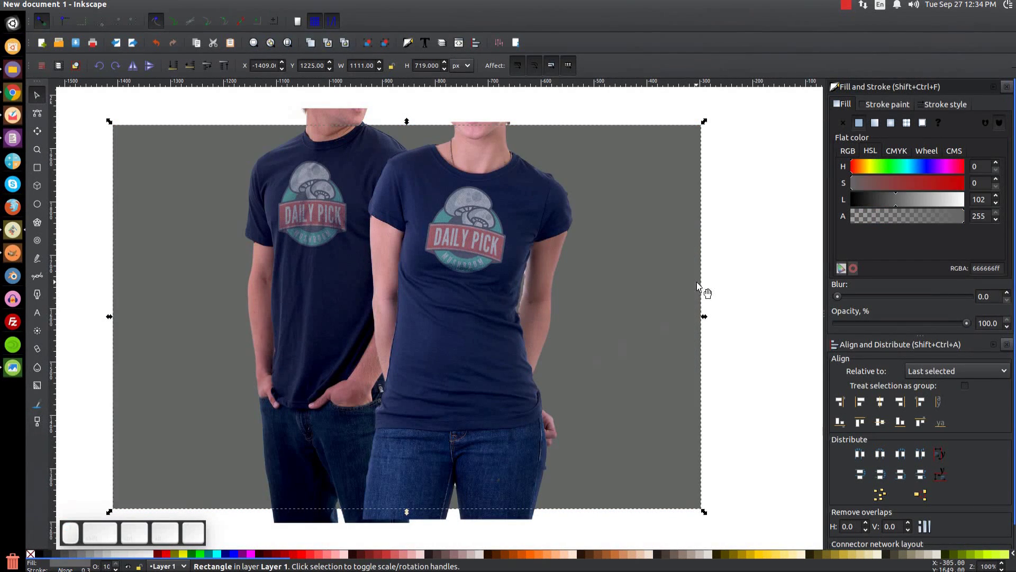